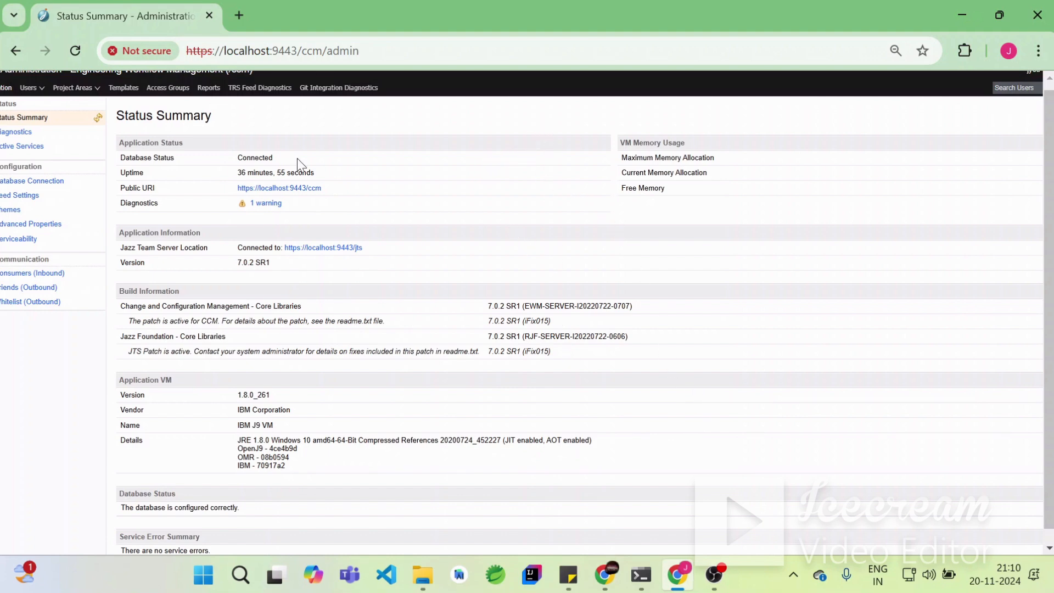
- Open the work item workflow settings of the Test Project area
scroll(627, 406, "up", 1)
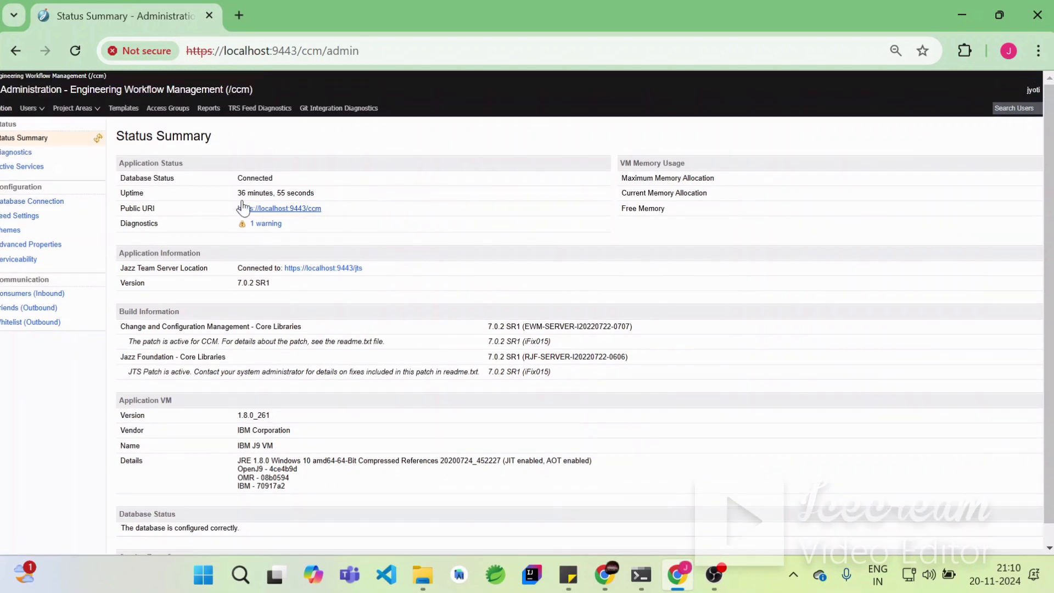
left_click(99, 114)
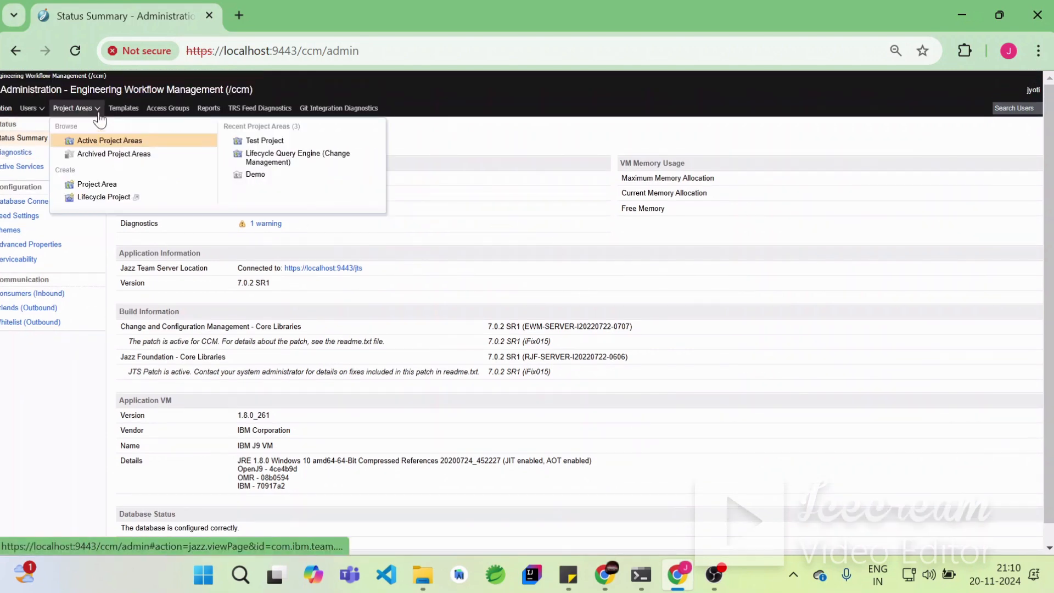
left_click(257, 144)
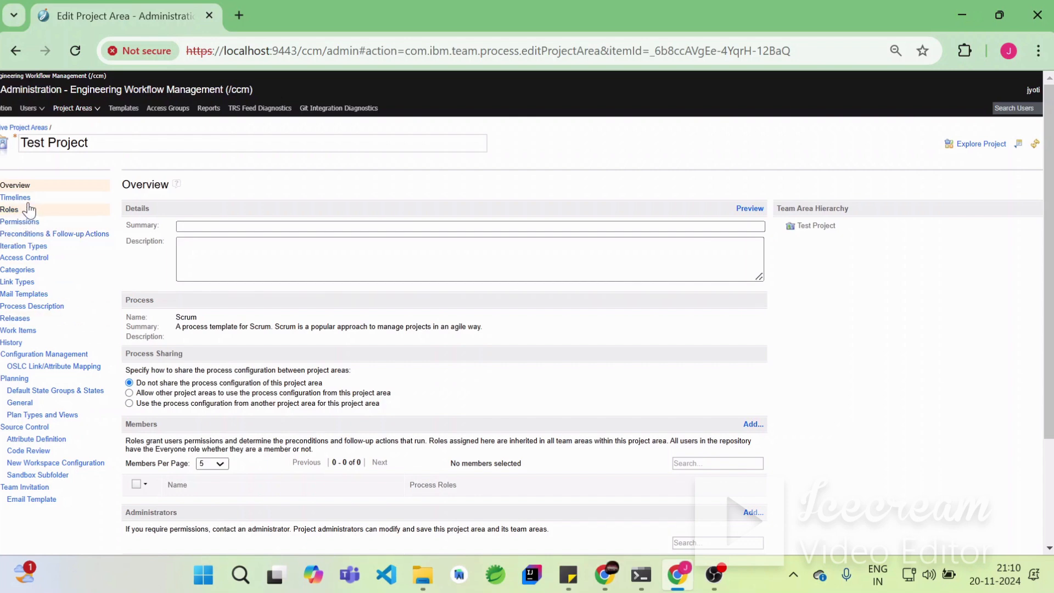
left_click(19, 331)
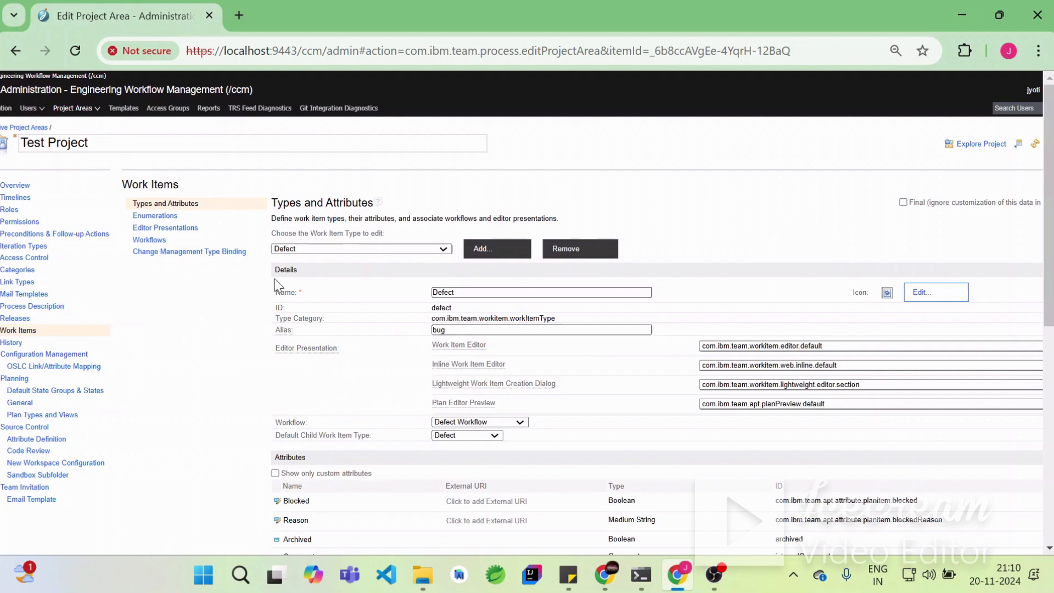
left_click(156, 242)
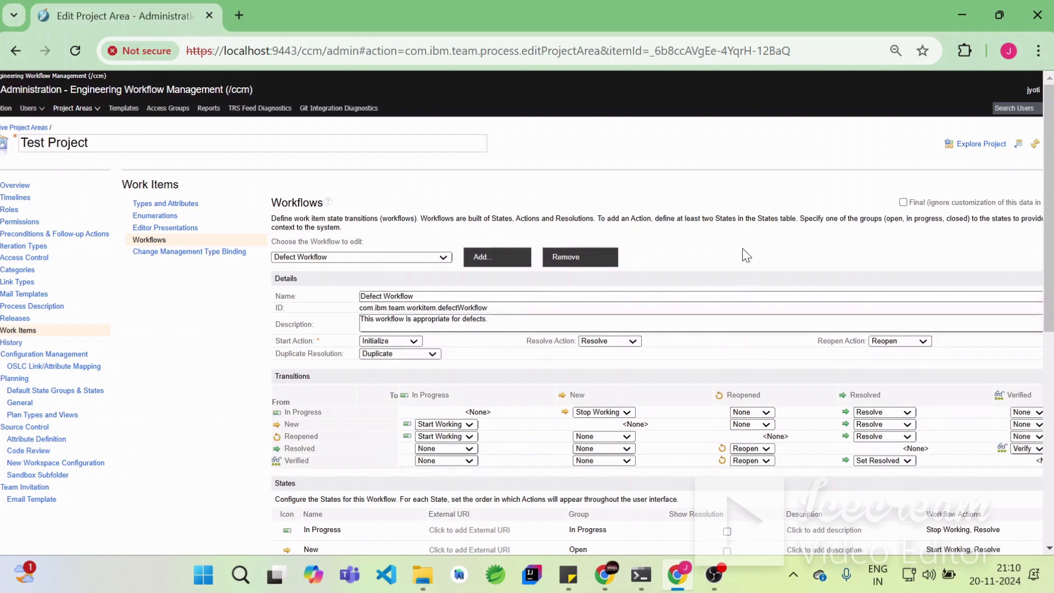
- Add a new workflow named Software Development Workflow with ID softwareDevWorkflow
scroll(766, 482, "down", 2)
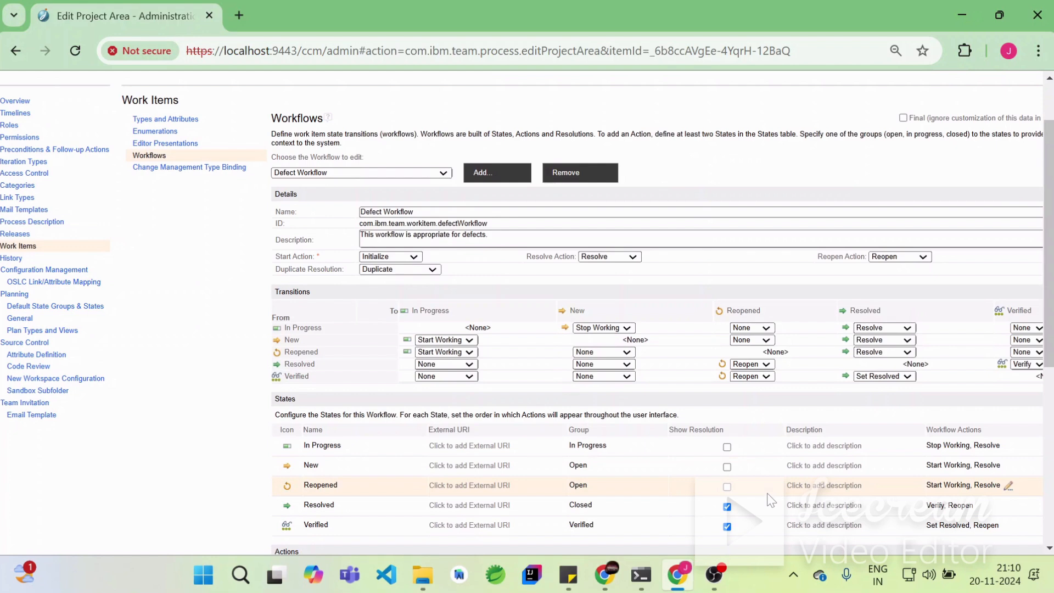
scroll(770, 500, "up", 2)
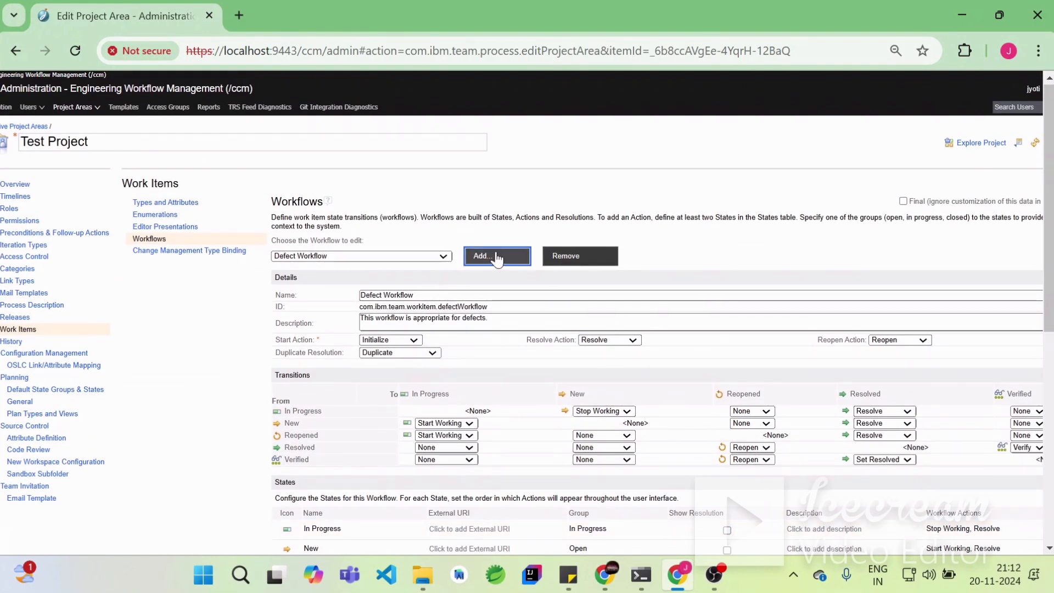
left_click(495, 256)
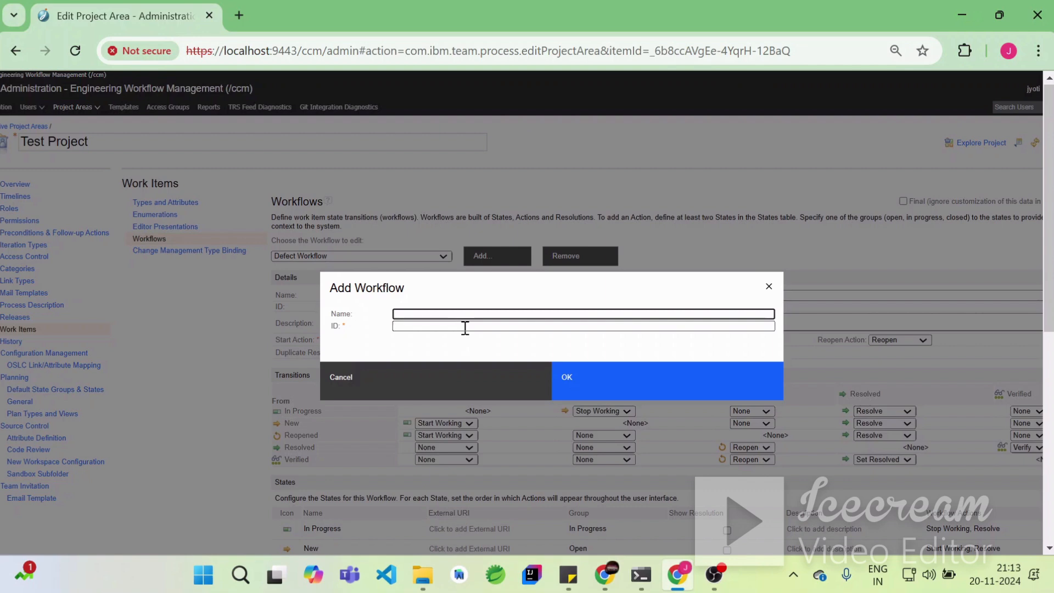
type("Software Development Workflow")
left_click(470, 326)
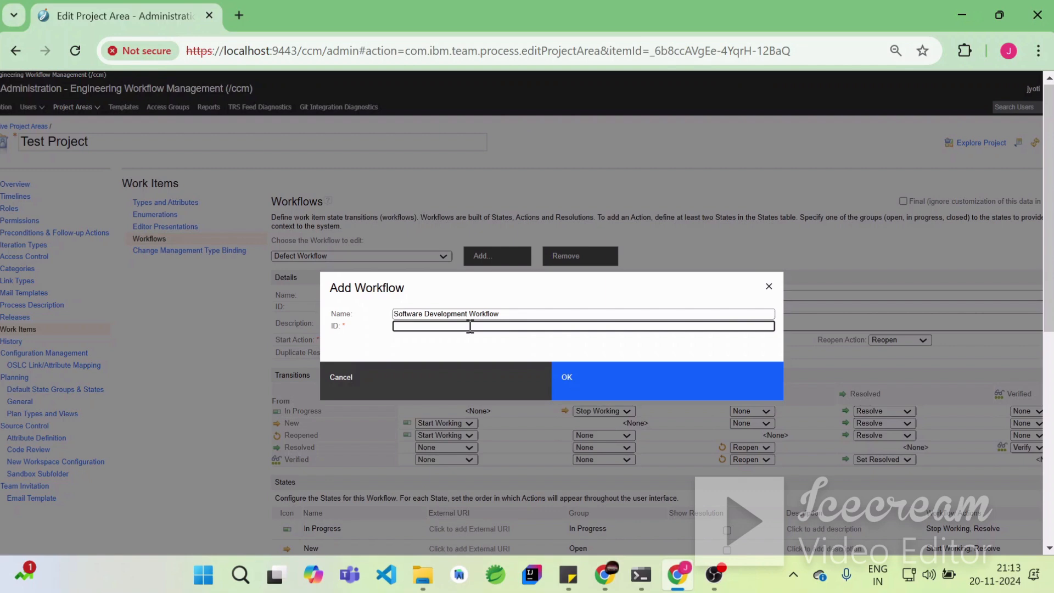
type("so")
type("ftwareDevWorkflow")
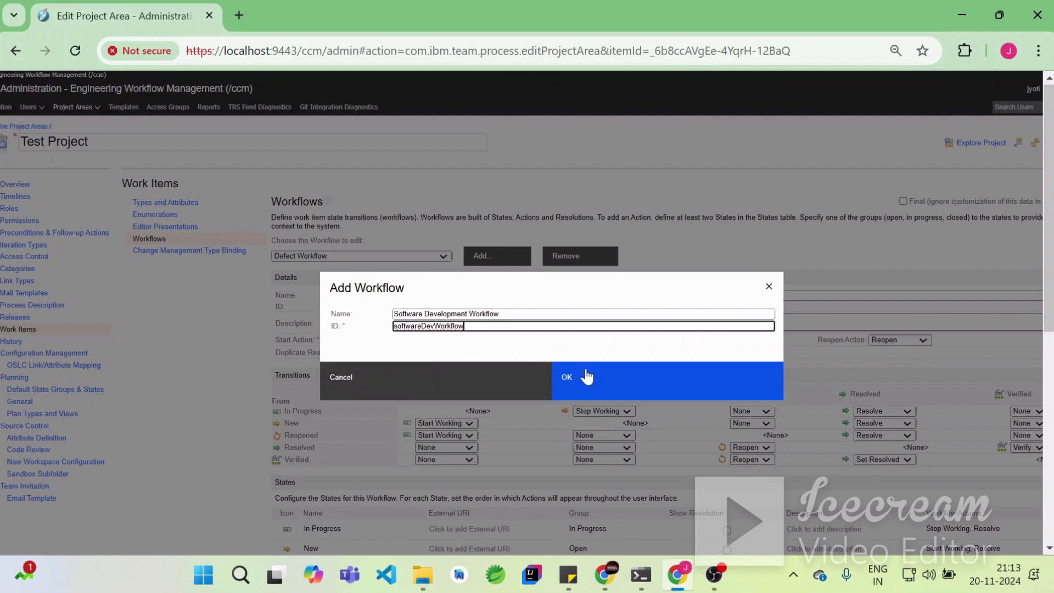
left_click(587, 377)
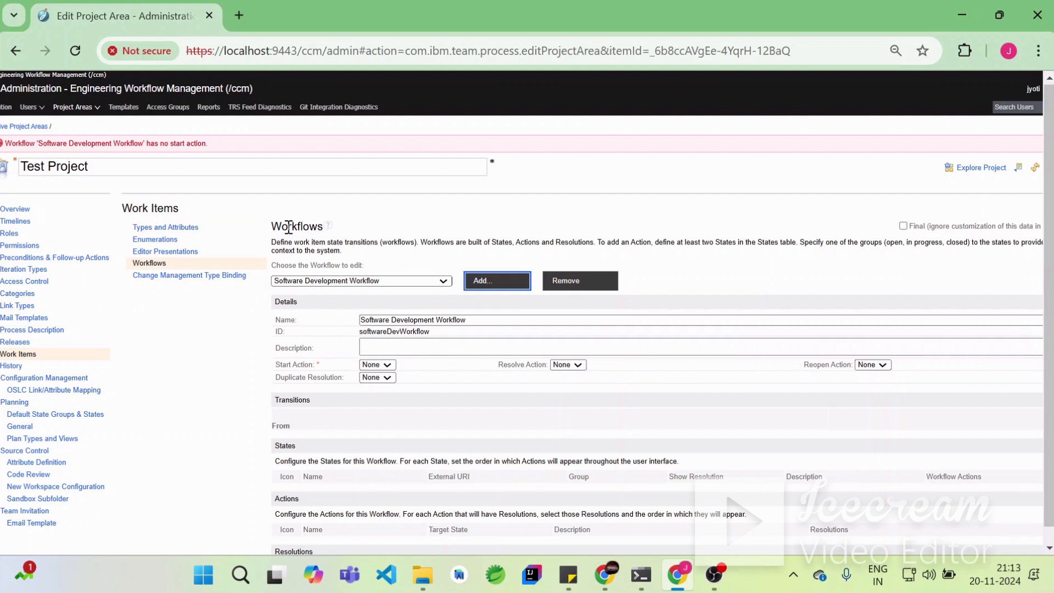
- Add a workflow state named New in the Open group with the idea.gif icon
scroll(568, 494, "down", 2)
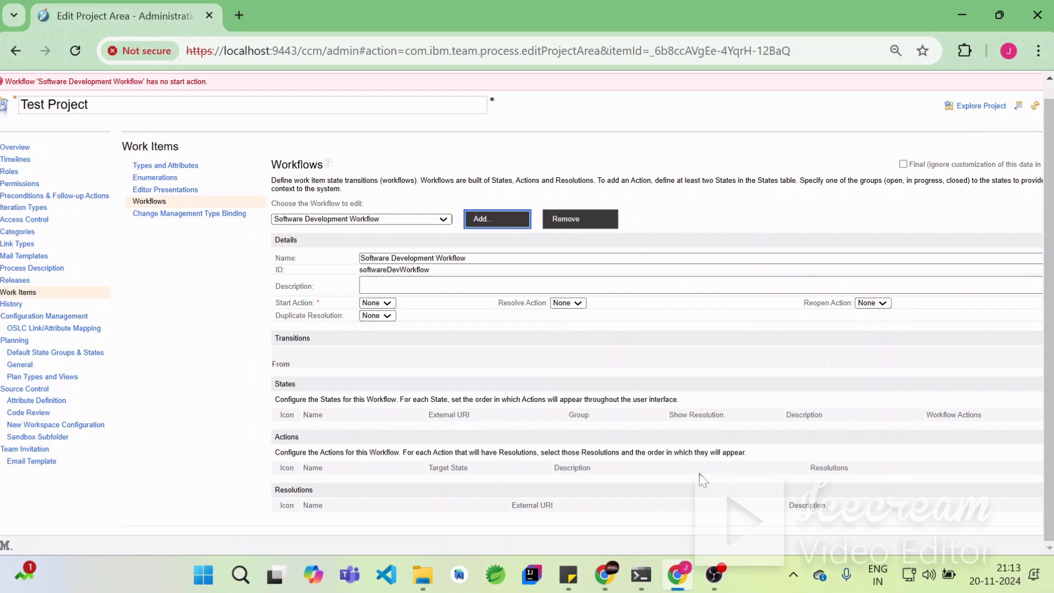
scroll(703, 479, "right", 3)
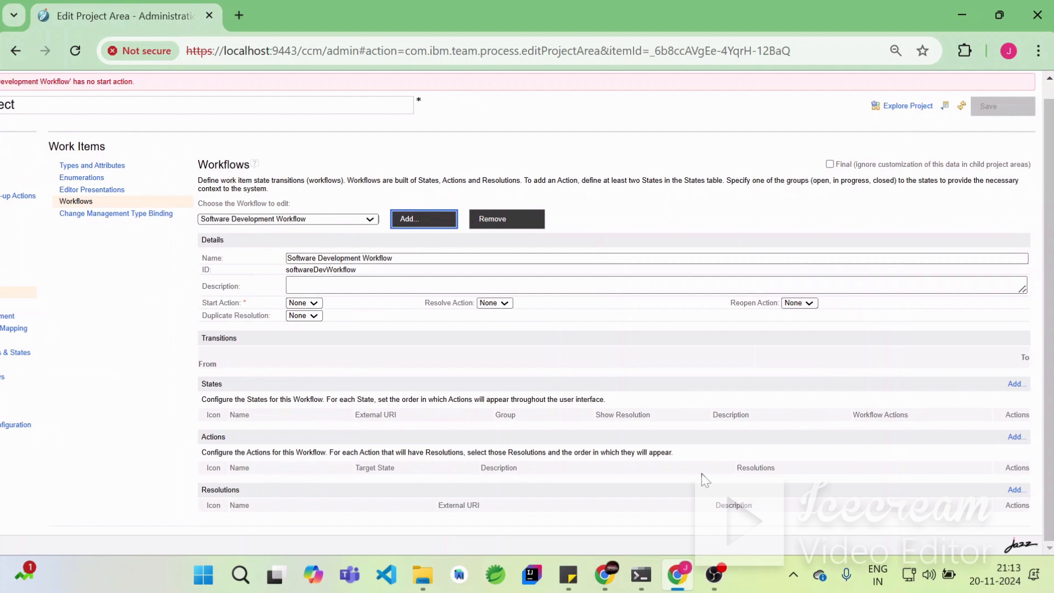
left_click(1015, 384)
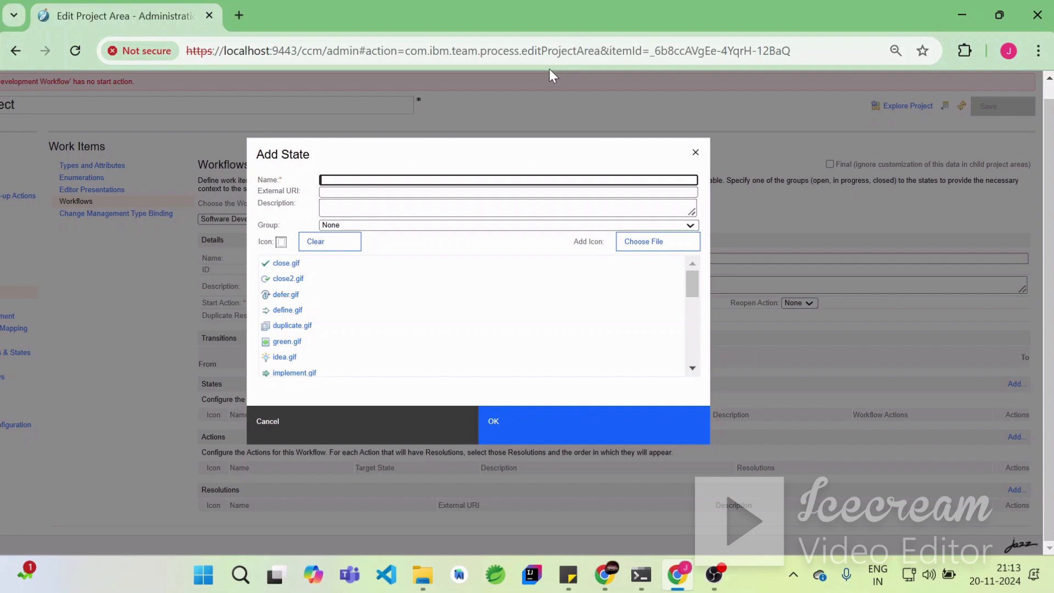
type("N")
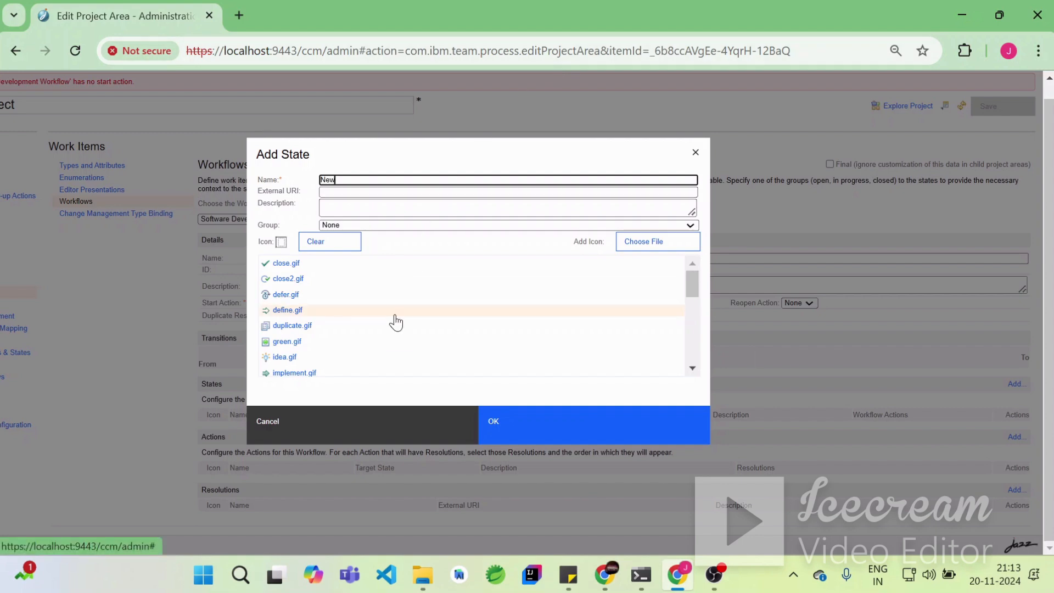
type("ew")
left_click(366, 224)
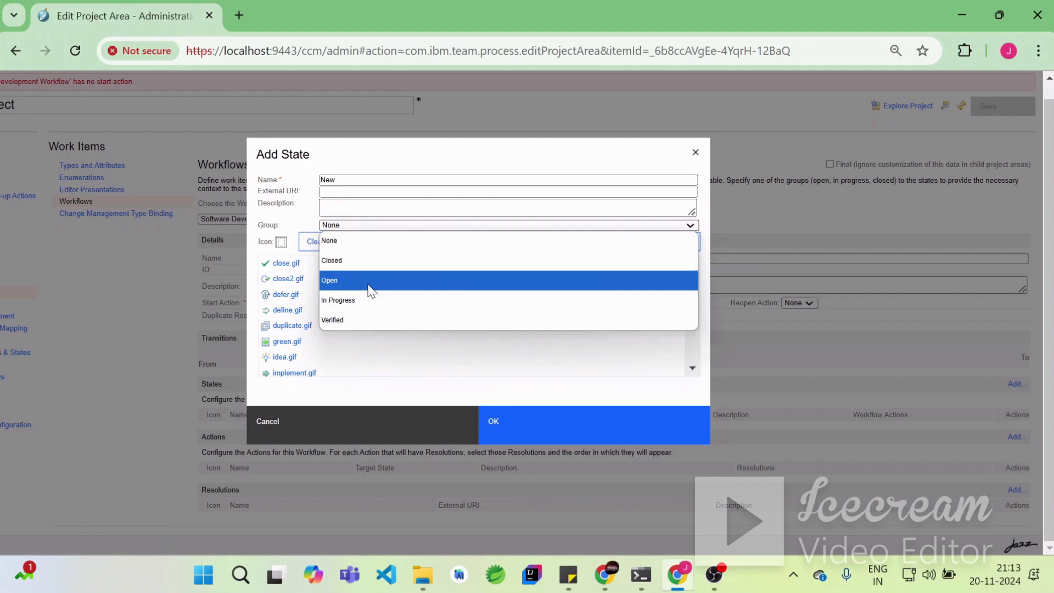
left_click(371, 291)
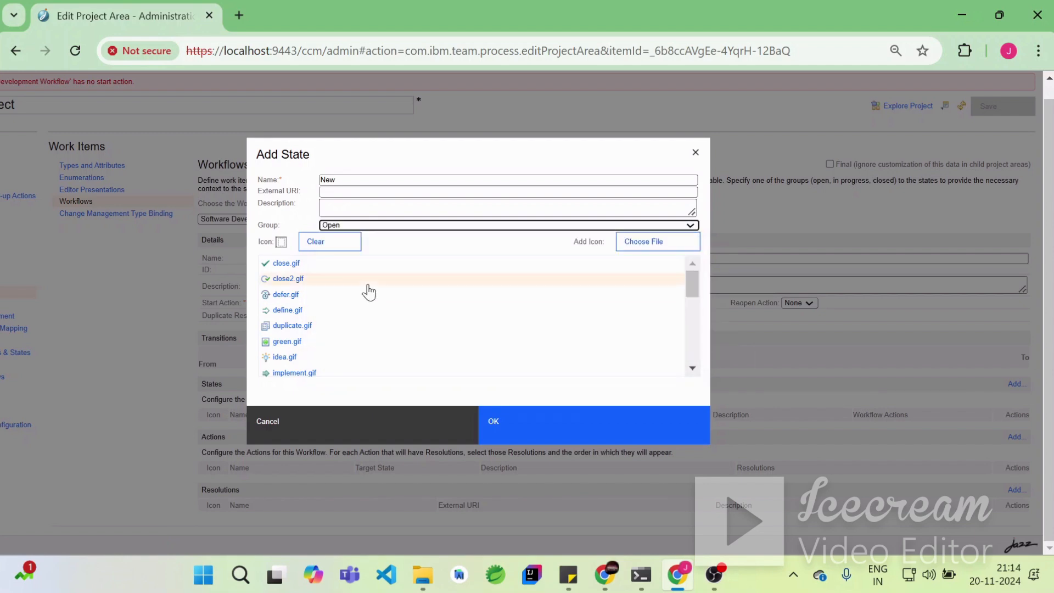
left_click(287, 360)
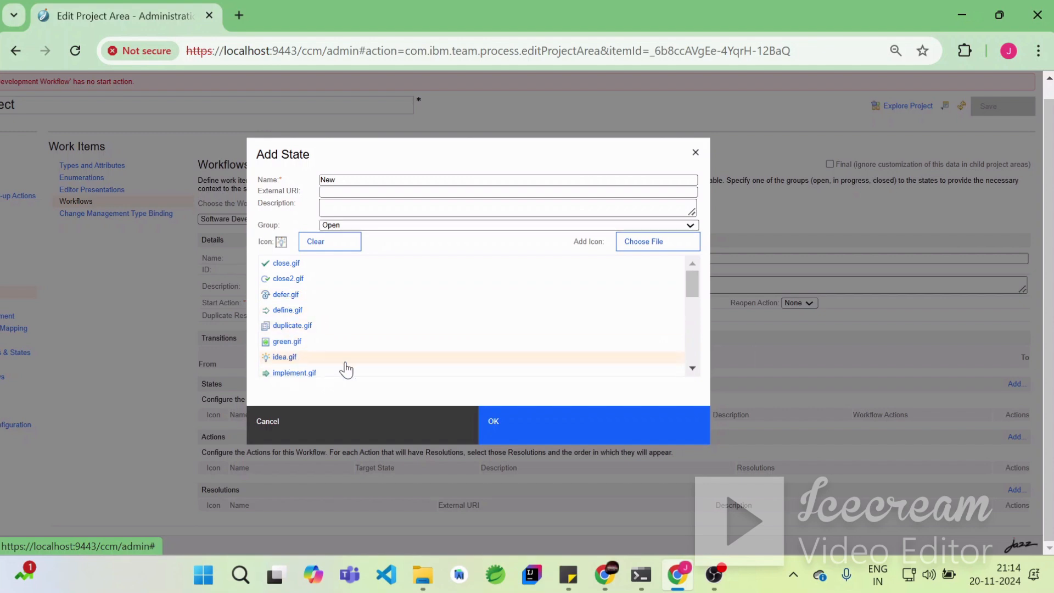
left_click(548, 433)
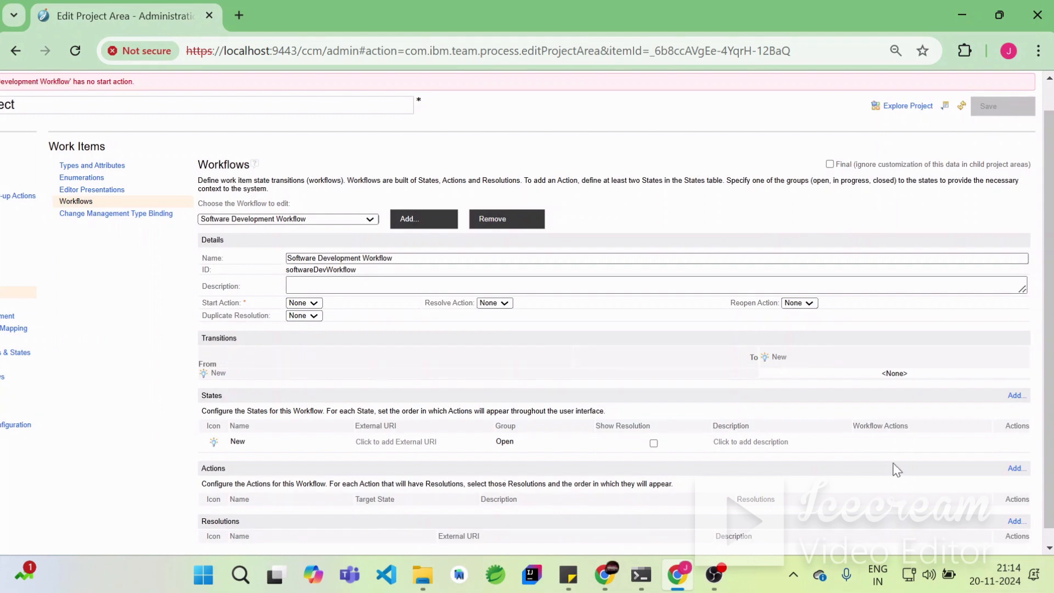
- Add a state named In-Progress in the In Progress group with the implement.gif icon
left_click(1016, 396)
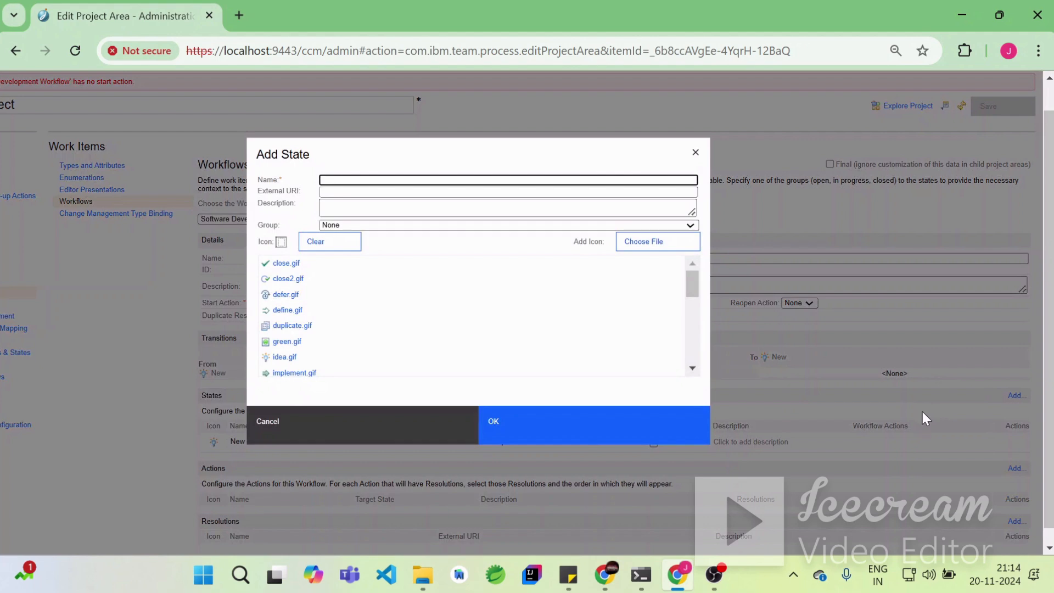
type("In-Progress")
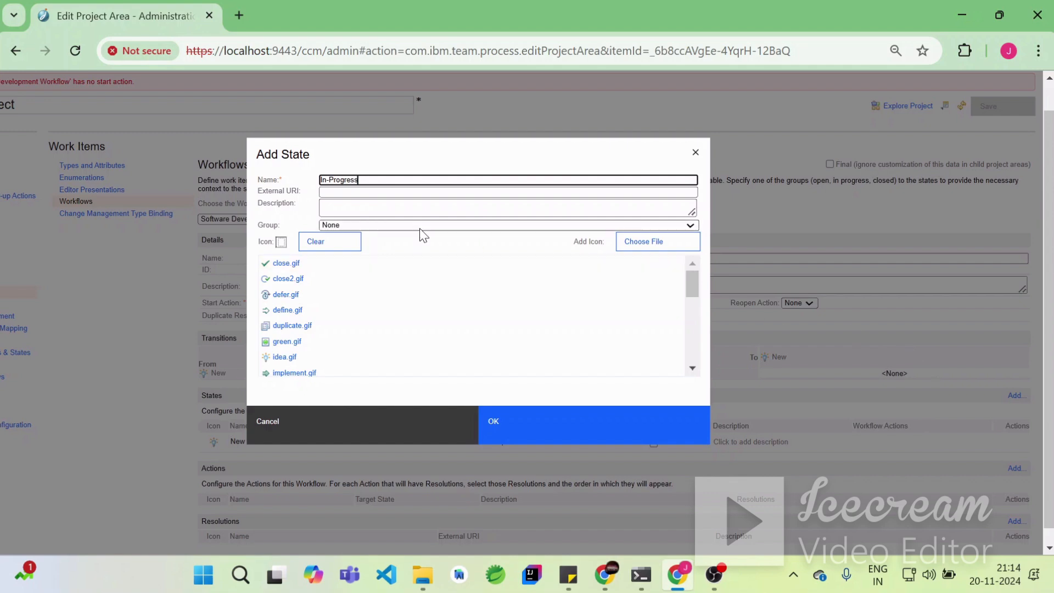
left_click(393, 226)
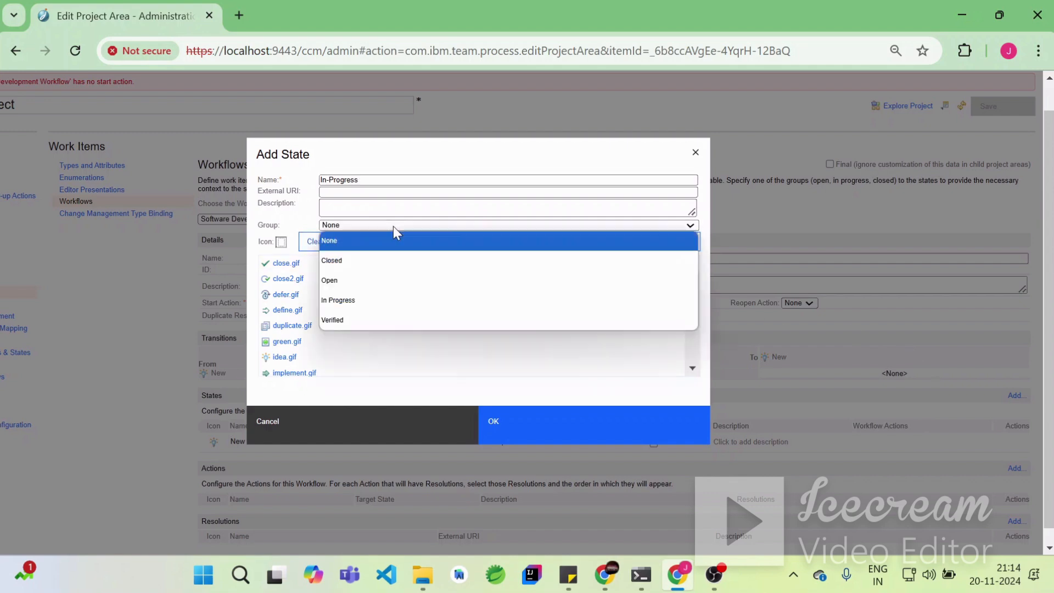
left_click(368, 301)
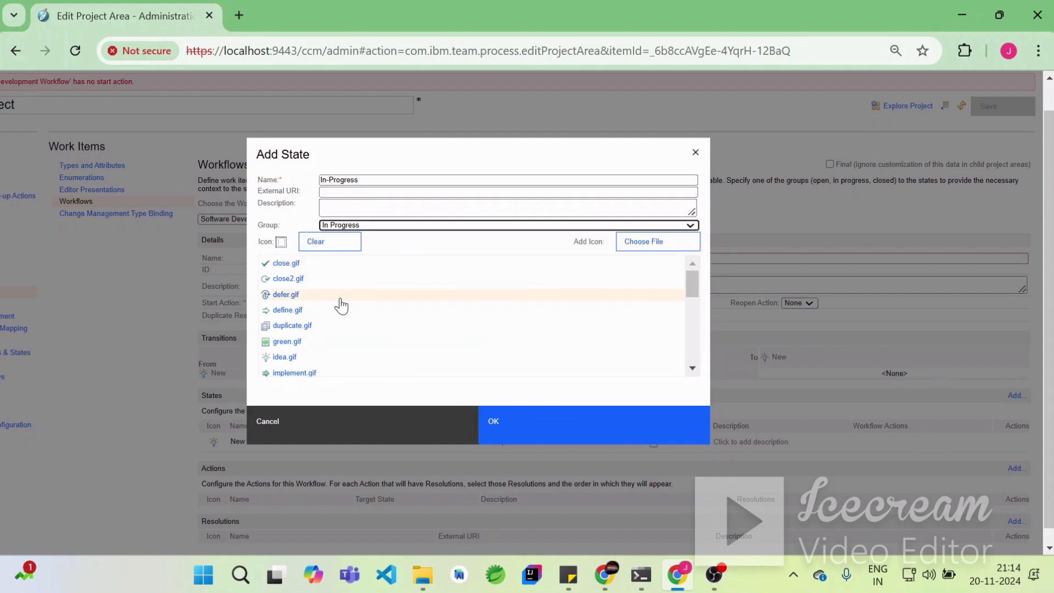
left_click(289, 372)
left_click(544, 433)
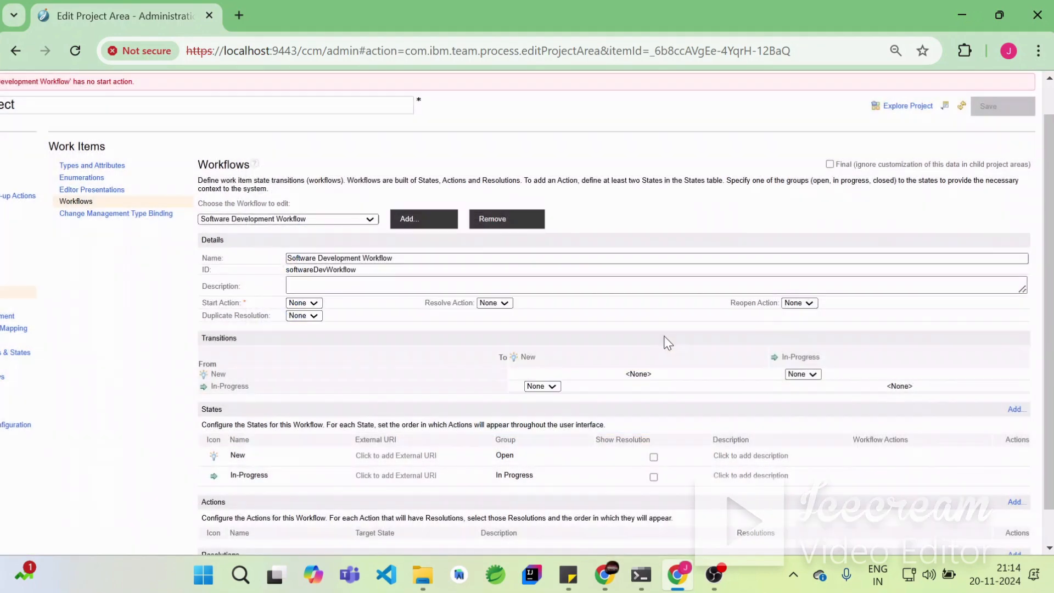
- Add a state named Ready for QA in the In Progress group with the define.gif icon
left_click(1015, 410)
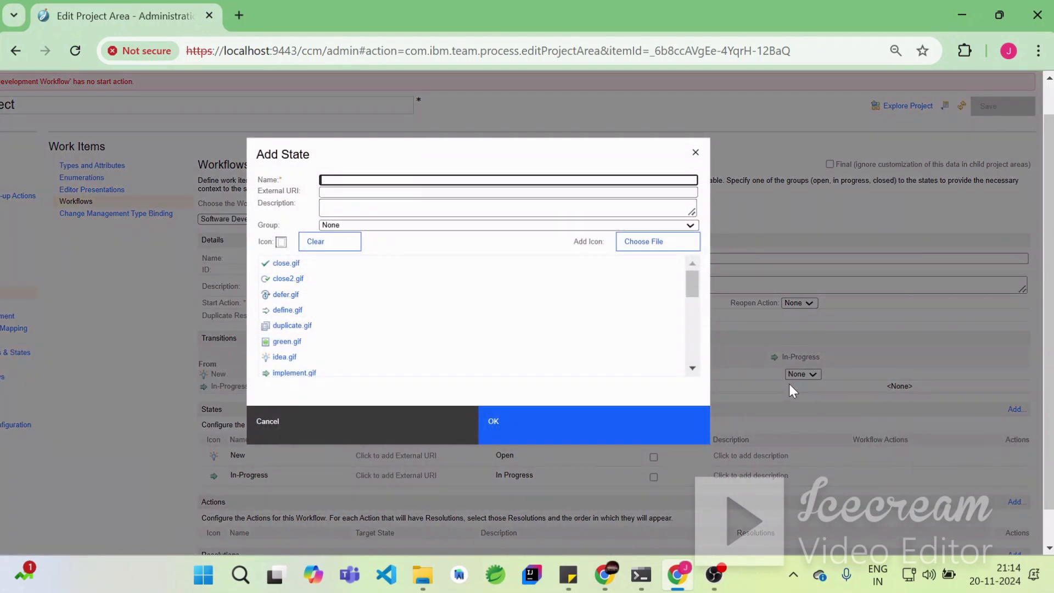
type("Ready for QA")
left_click(390, 226)
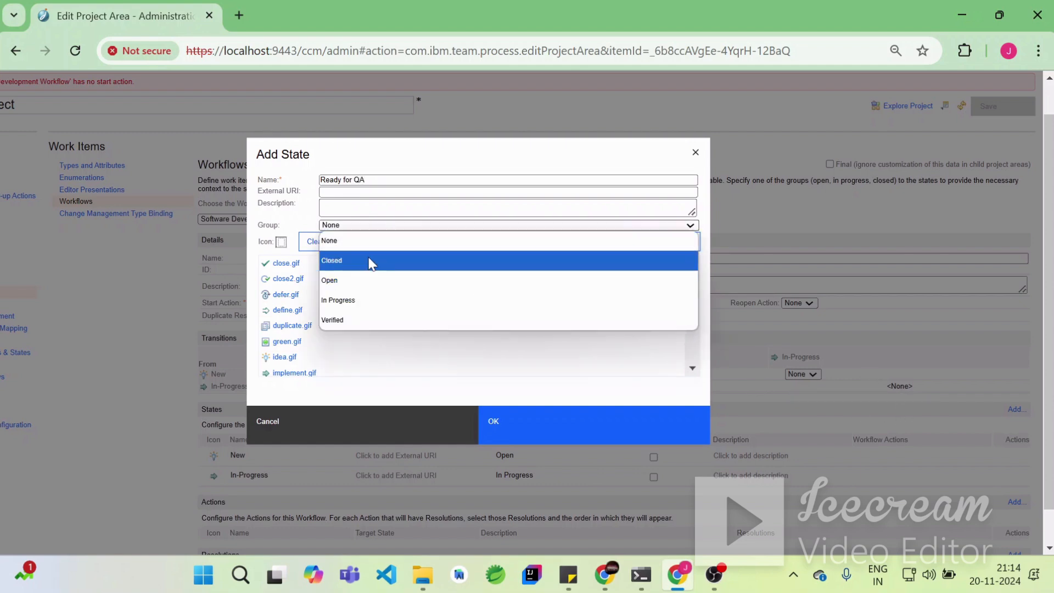
left_click(357, 302)
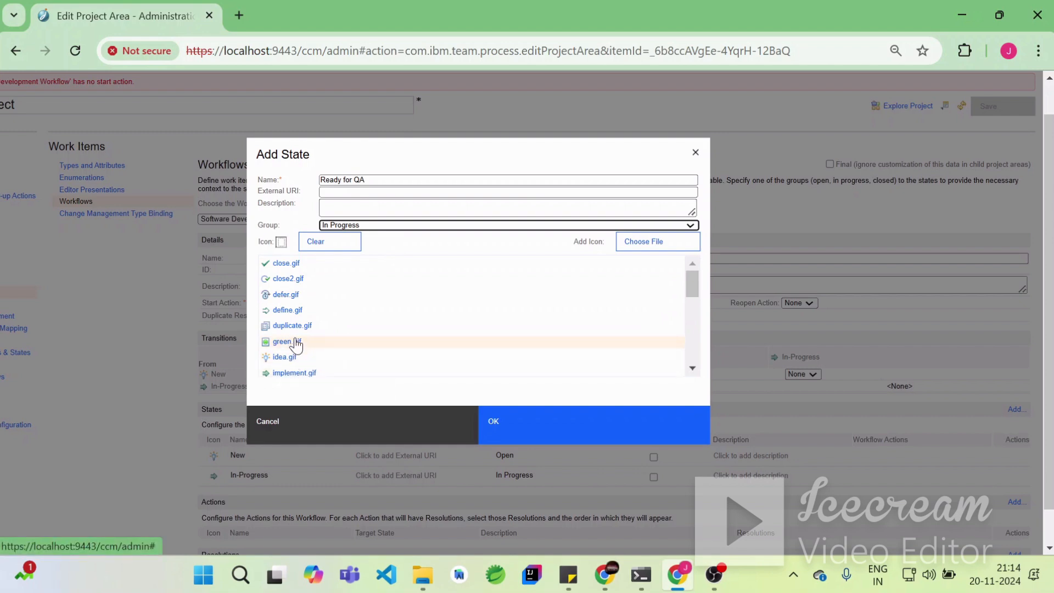
left_click(286, 309)
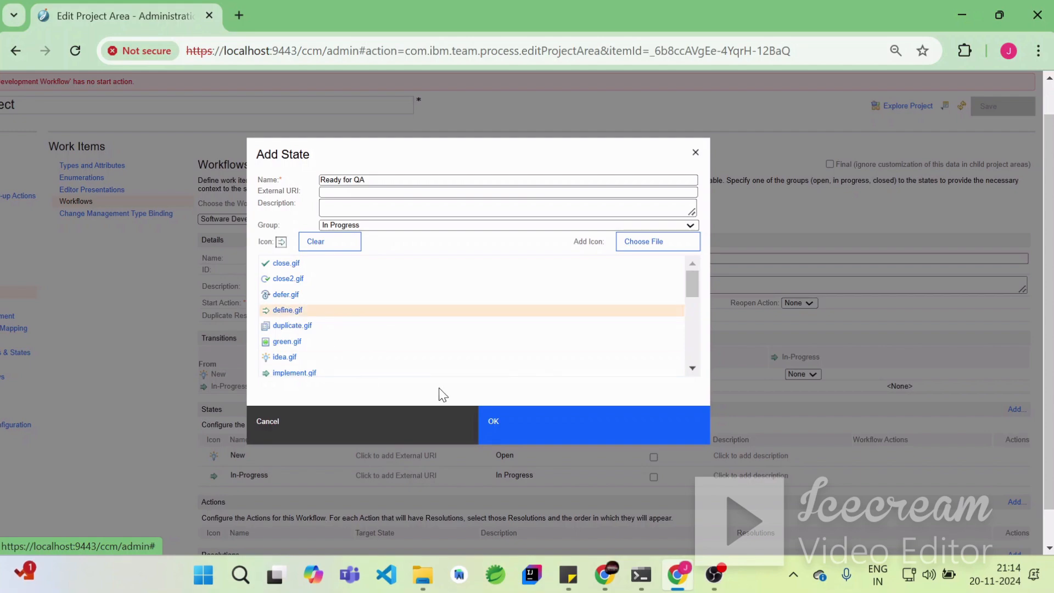
left_click(532, 437)
- Add a state named In QA in the Verified group with the green.gif icon
scroll(988, 466, "down", 2)
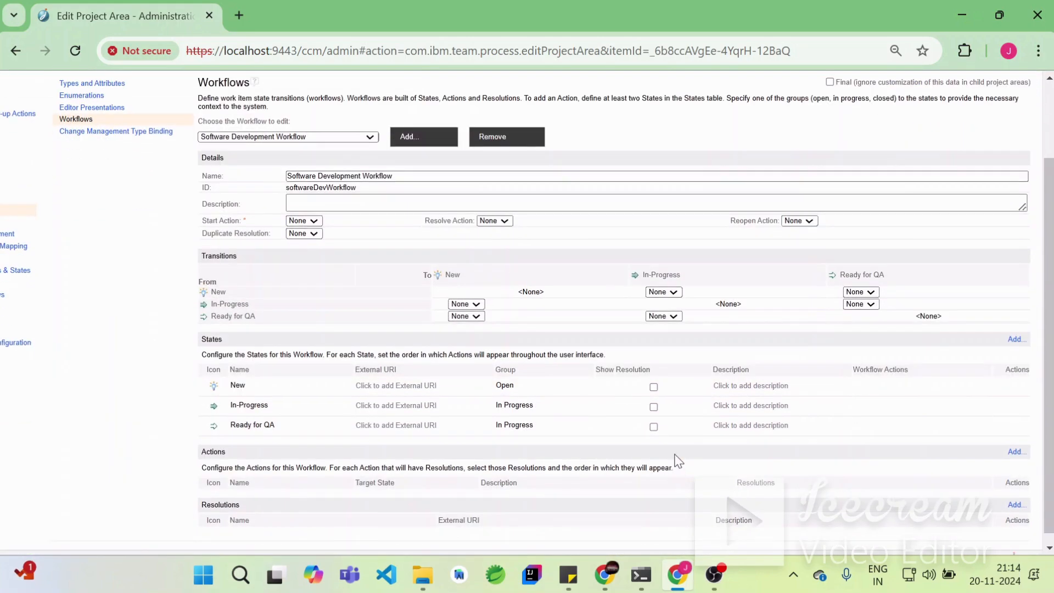
left_click(1016, 339)
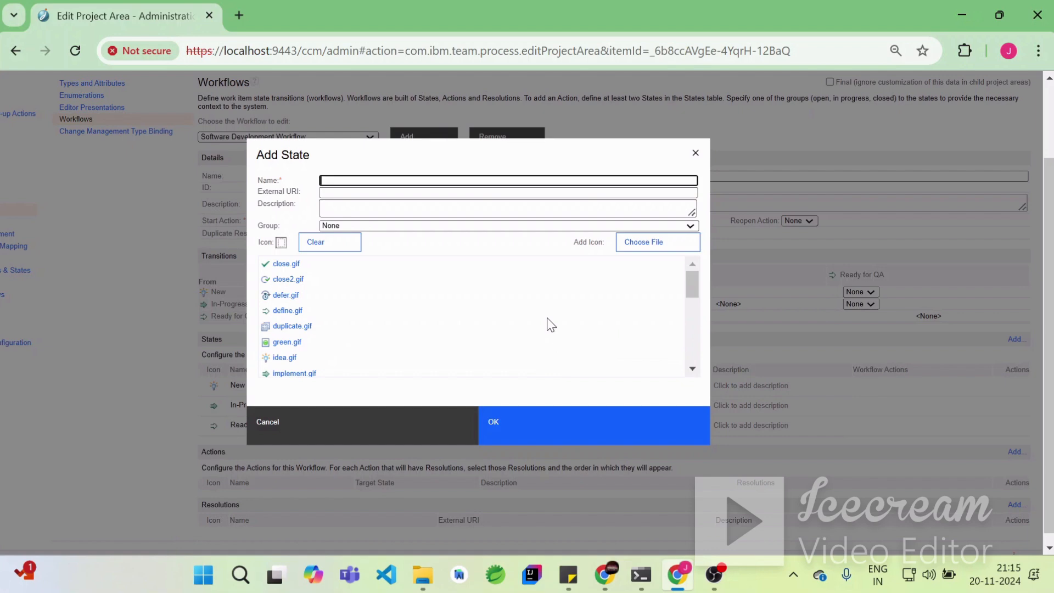
type("A")
left_click(420, 228)
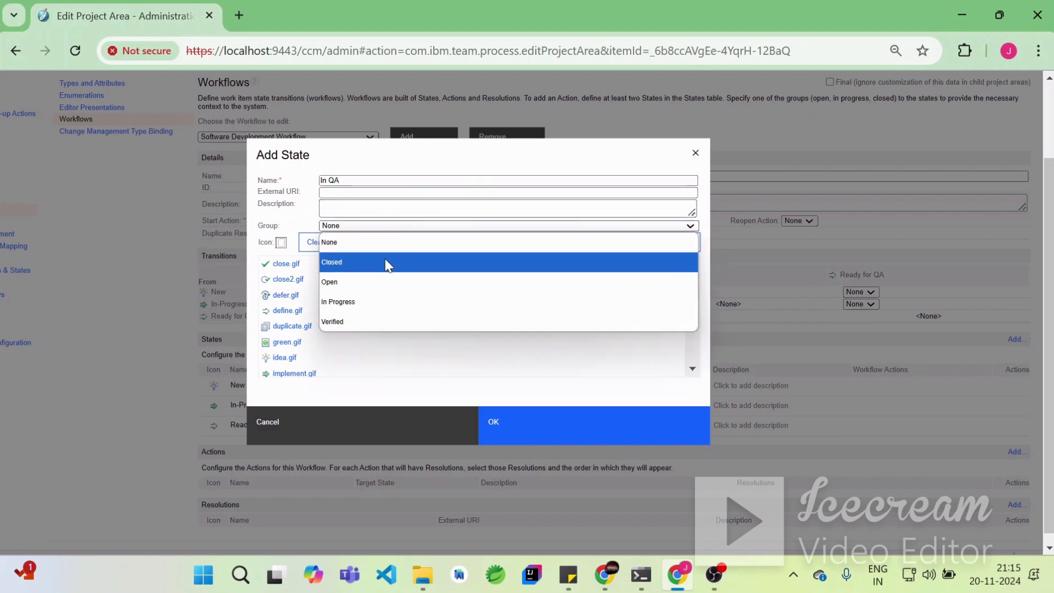
left_click(371, 318)
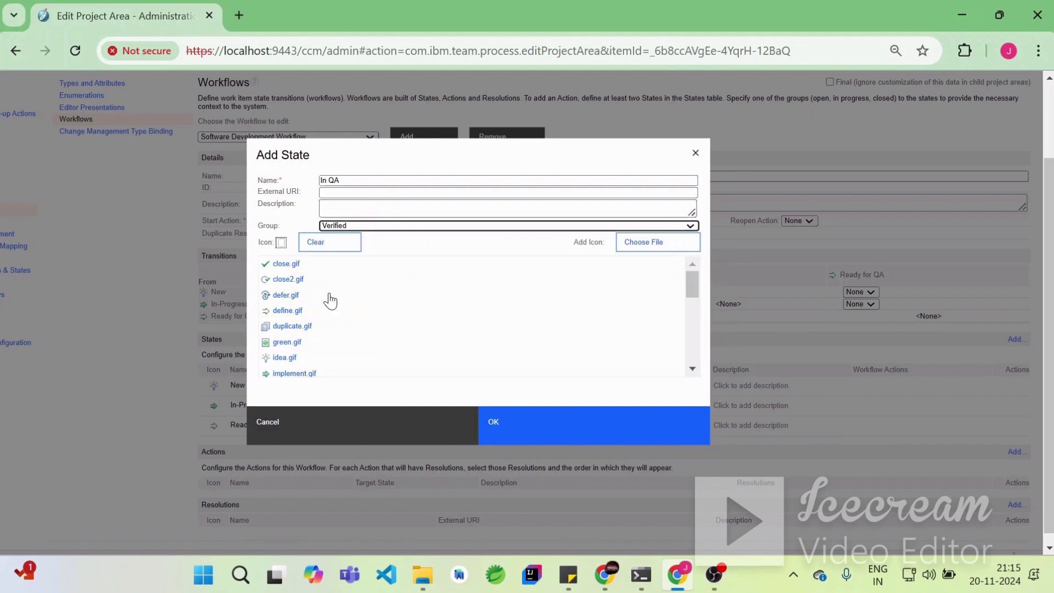
left_click(288, 344)
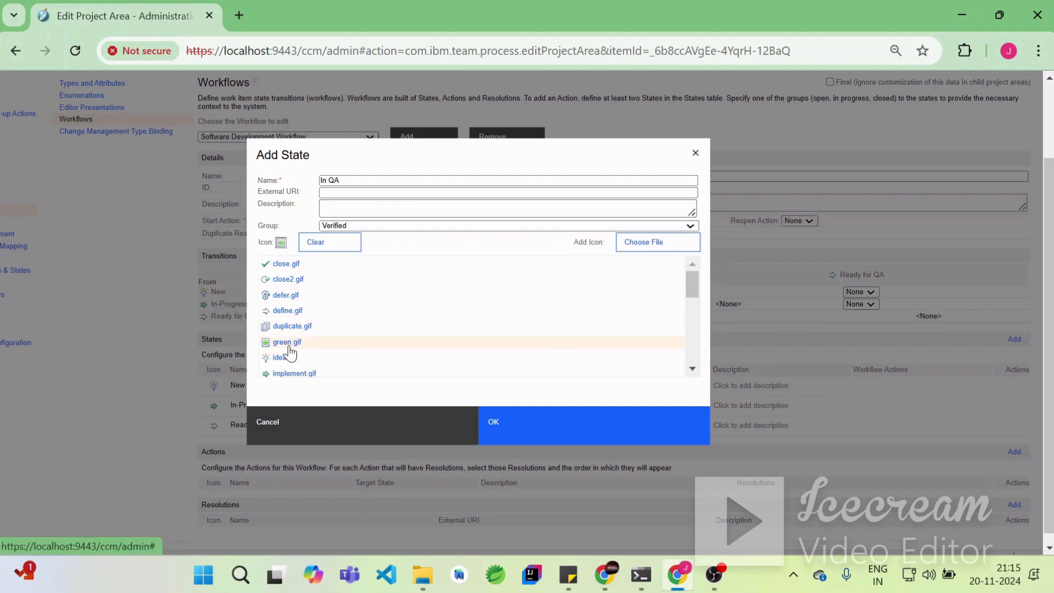
left_click(534, 435)
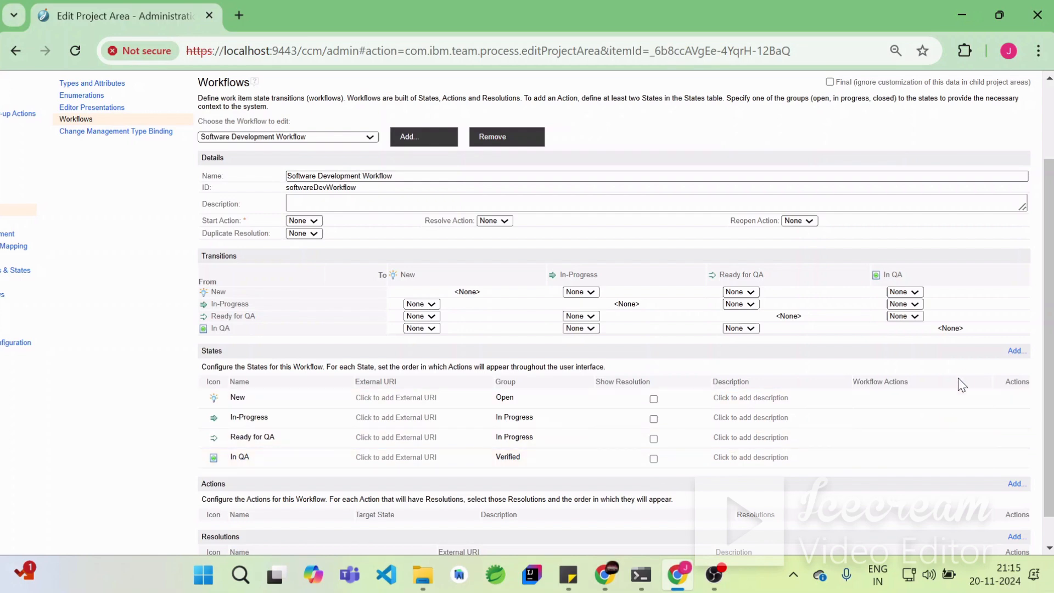
- Add a workflow state named Done in the Closed group with the close.gif icon
left_click(1015, 350)
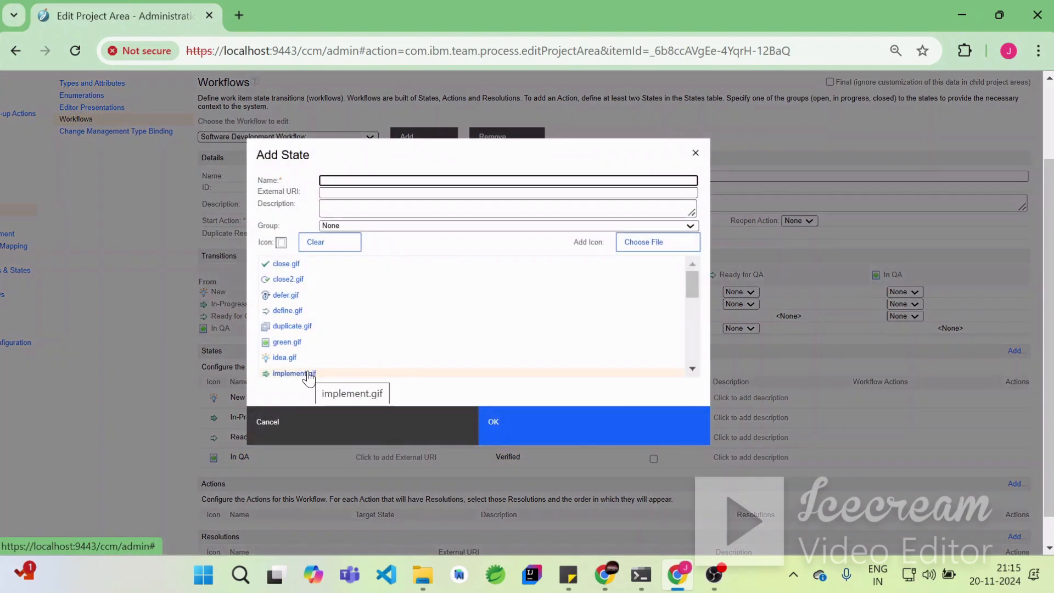
type("Done")
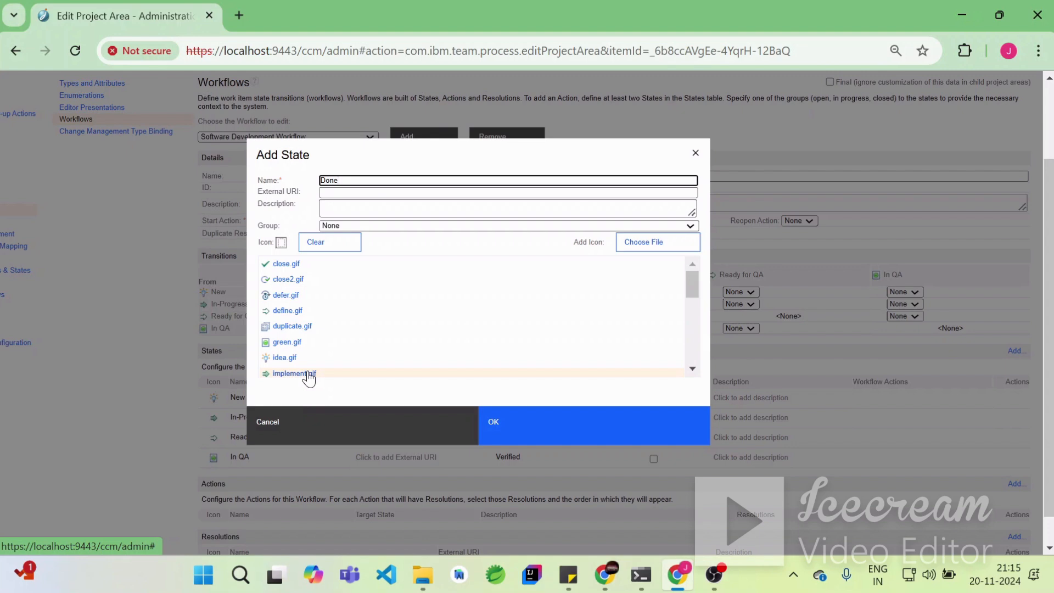
left_click(385, 226)
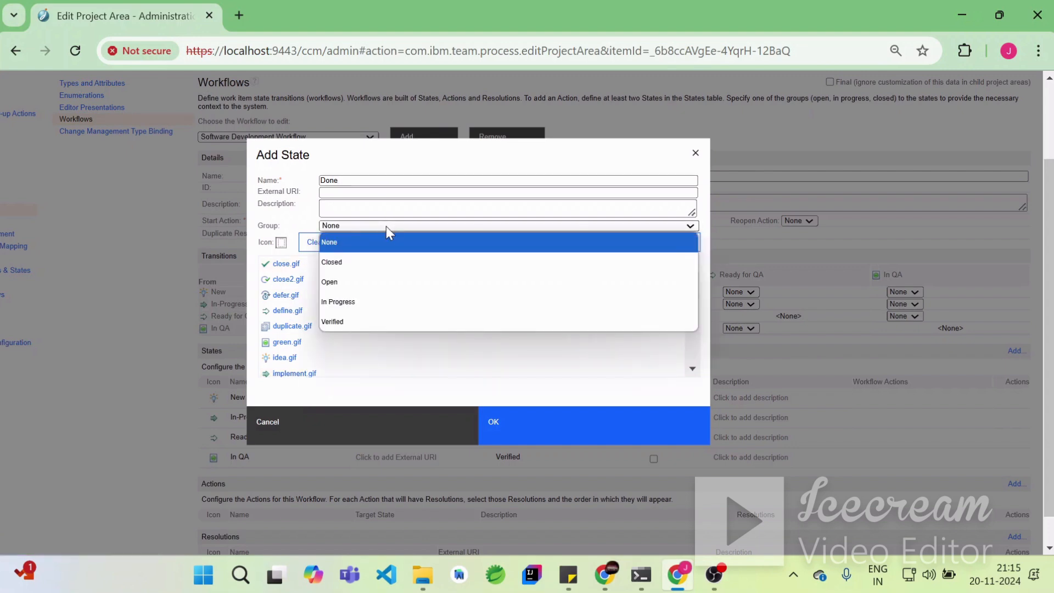
left_click(384, 266)
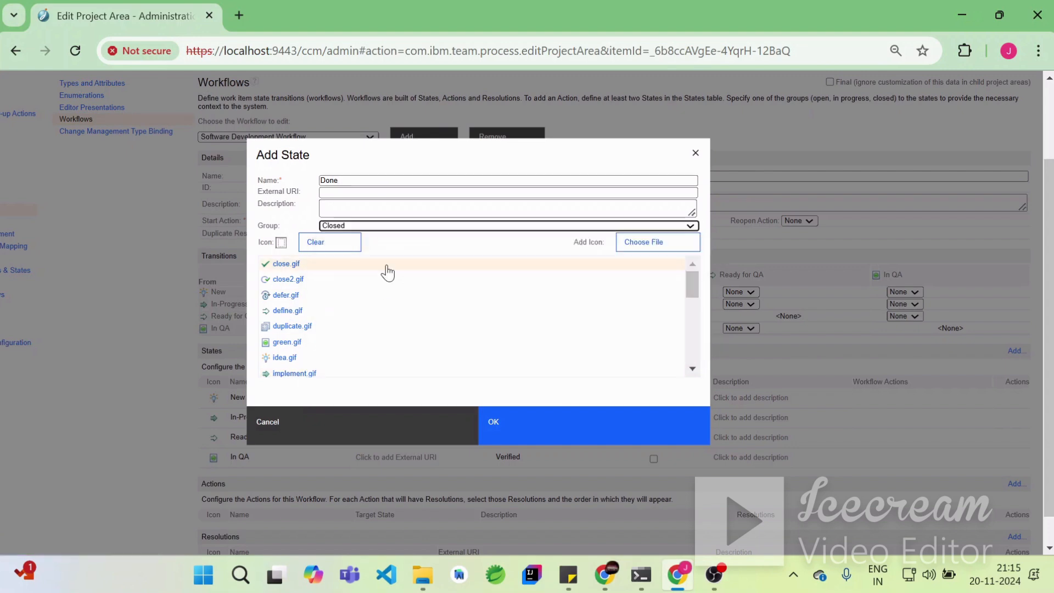
left_click(285, 265)
left_click(534, 433)
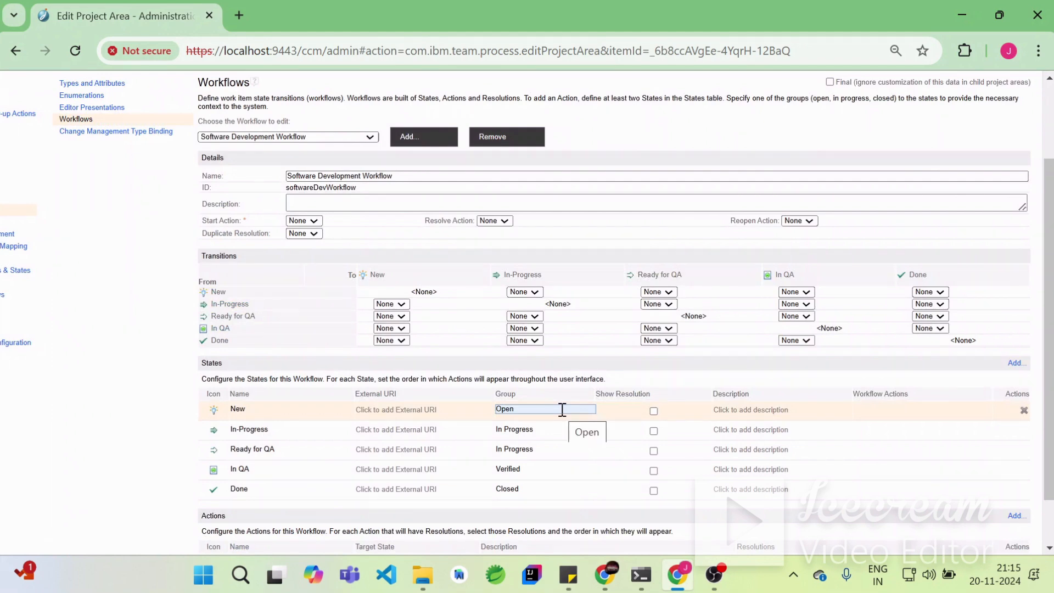
- Add a workflow action named Initialize with New as its target state
scroll(731, 441, "down", 2)
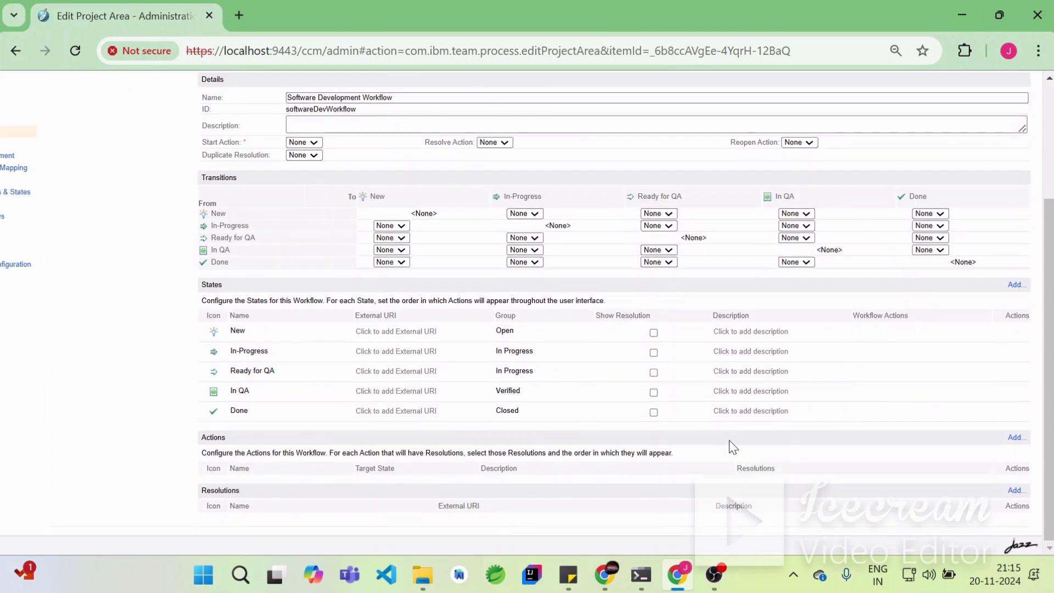
left_click(1021, 438)
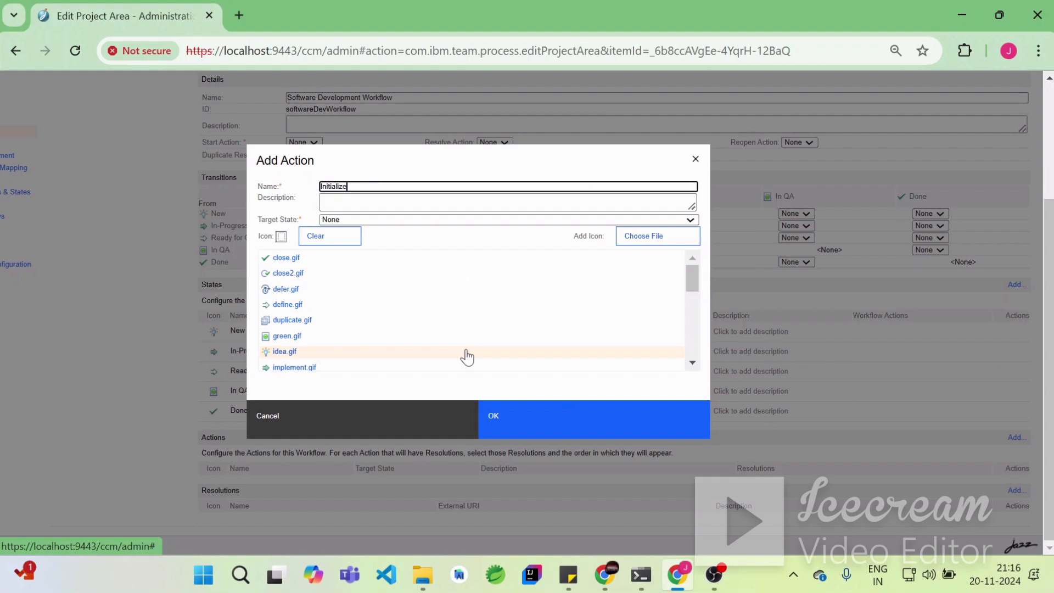
left_click(427, 222)
left_click(386, 262)
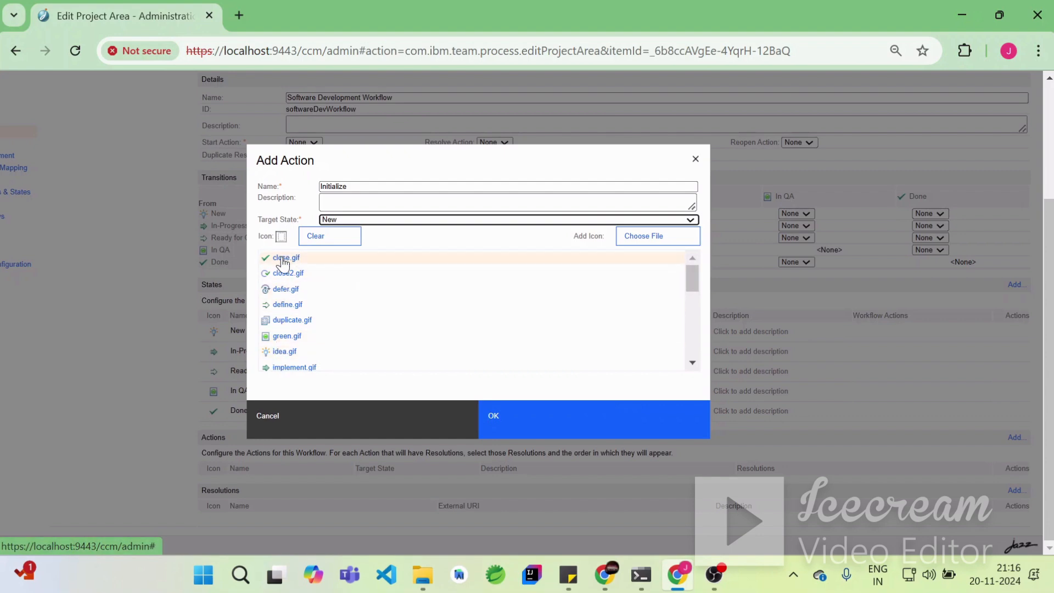
left_click(521, 426)
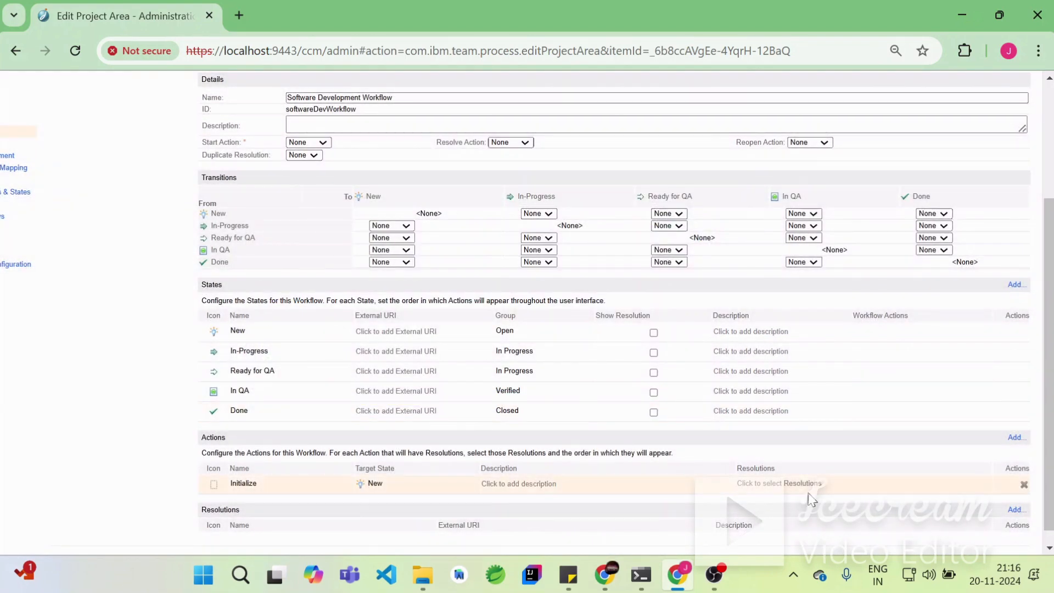
- Add an action named Start Working targeting the In-Progress state
left_click(1015, 437)
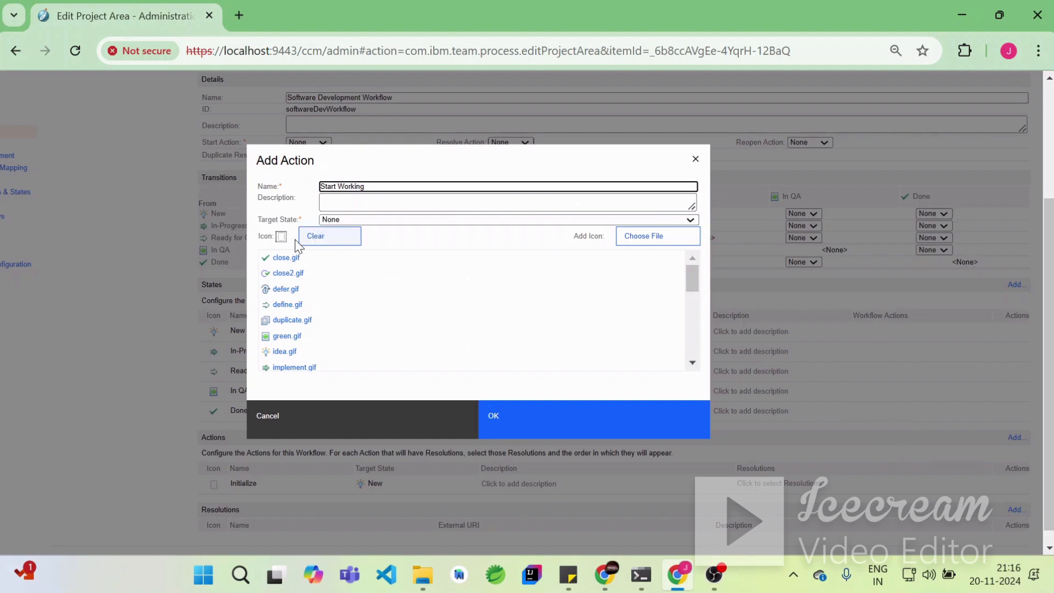
left_click(419, 230)
left_click(418, 221)
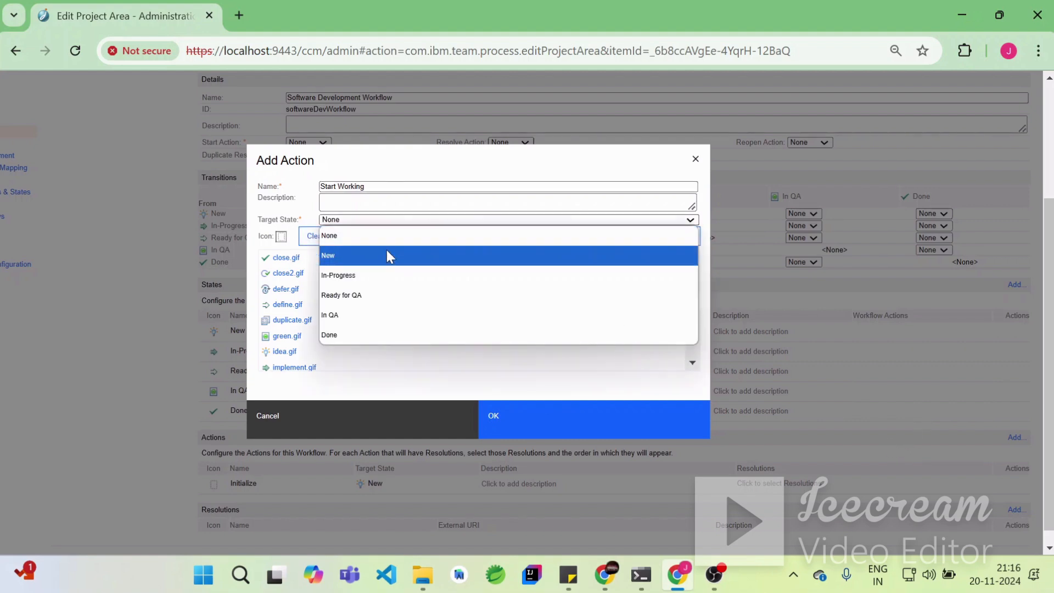
left_click(367, 277)
left_click(601, 421)
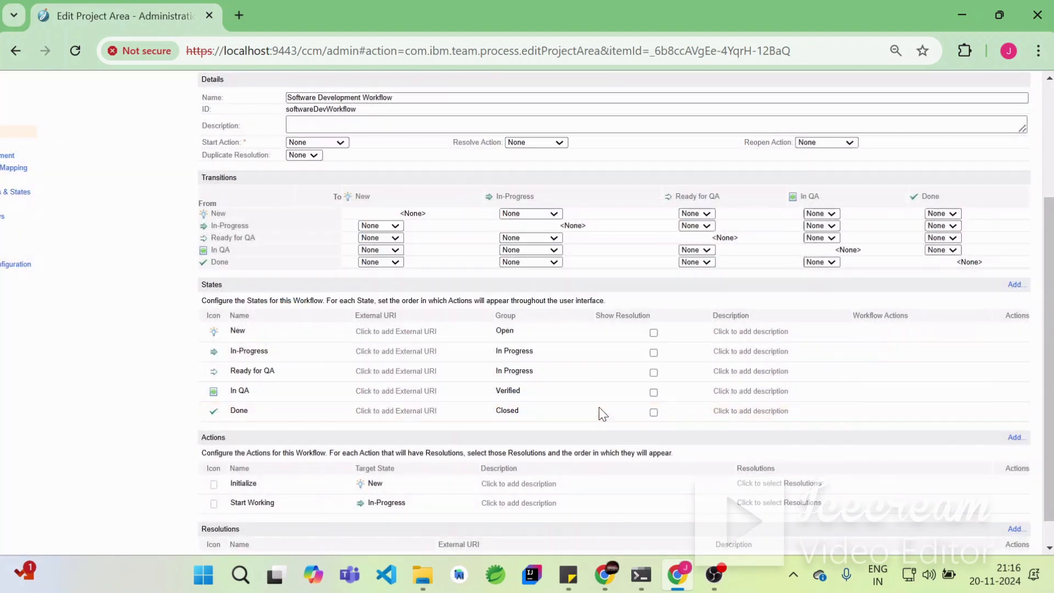
- Add an action named Review targeting the Ready for QA state
left_click(1014, 437)
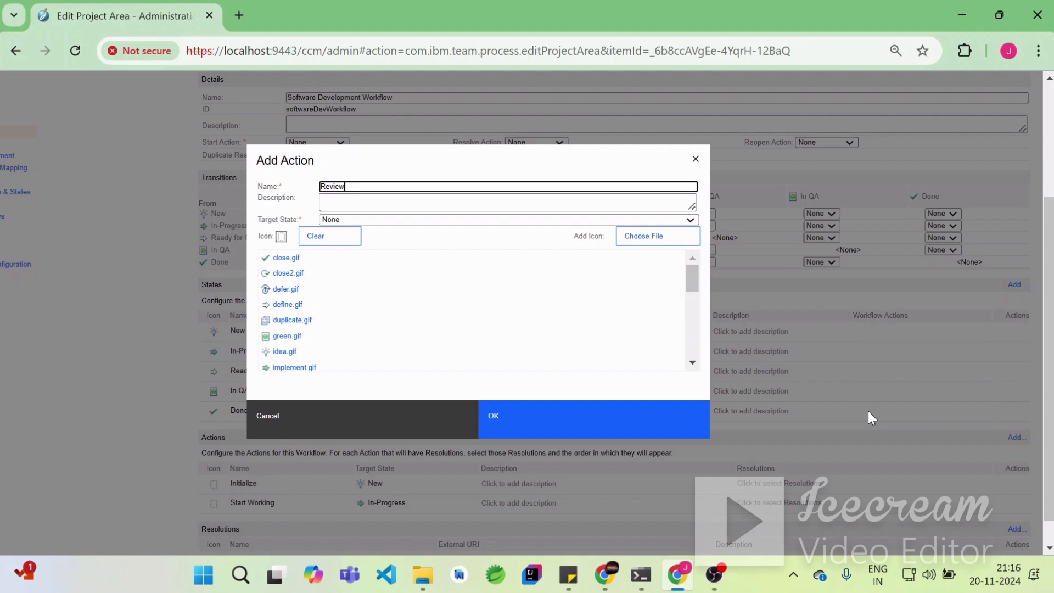
type("Review")
left_click(432, 220)
left_click(403, 300)
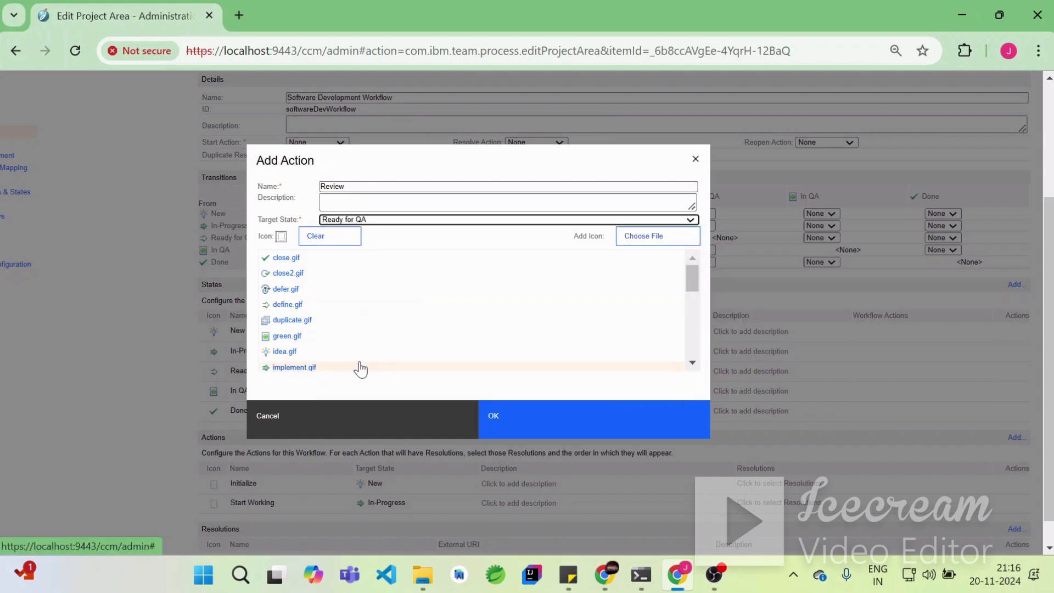
left_click(630, 434)
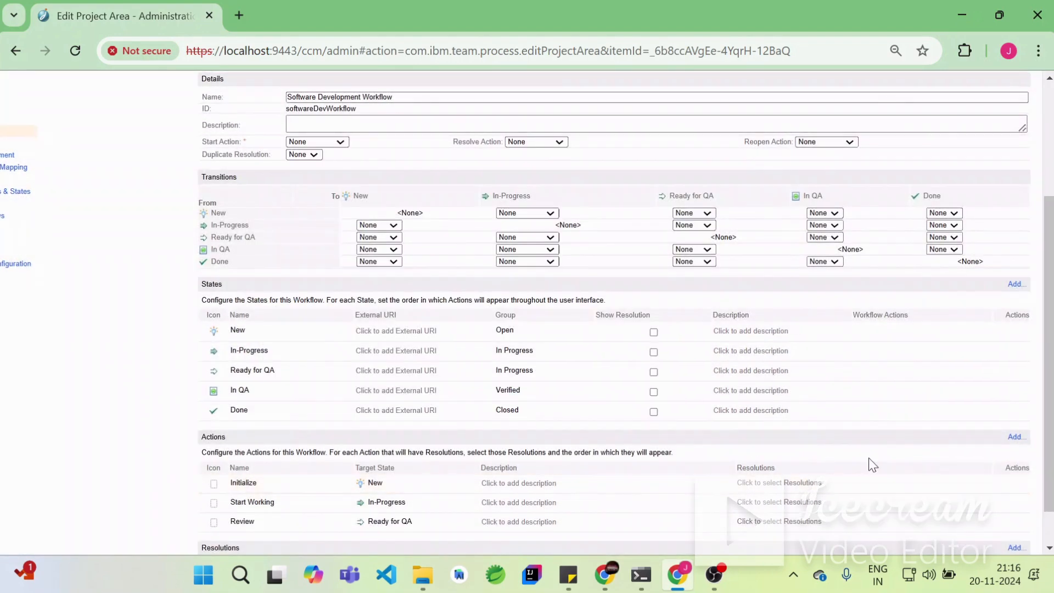
- Add an action named Complete Testing targeting the In QA state
left_click(1013, 437)
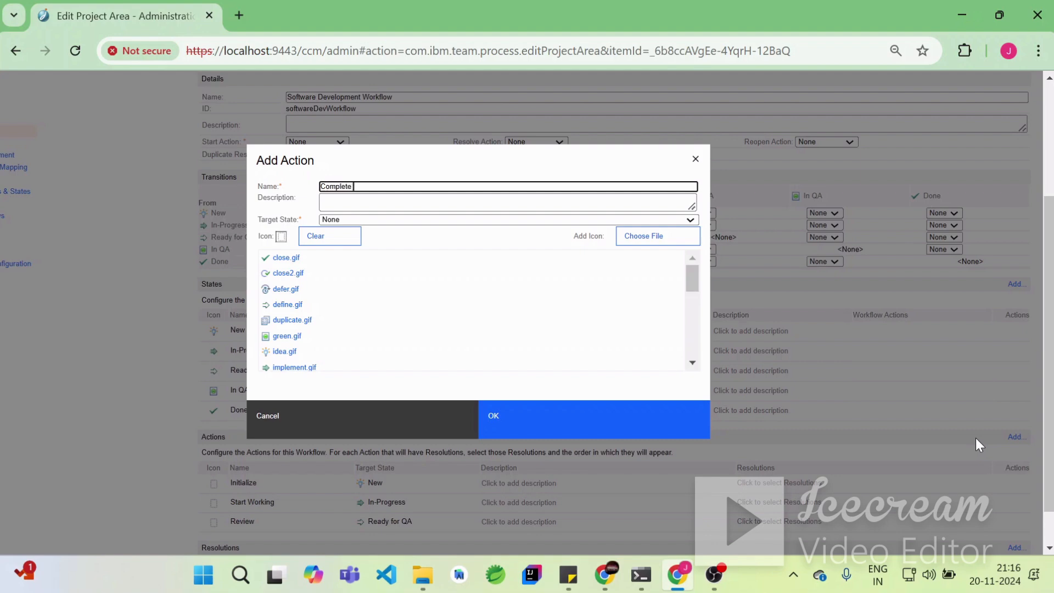
type("Complete Testing")
left_click(384, 219)
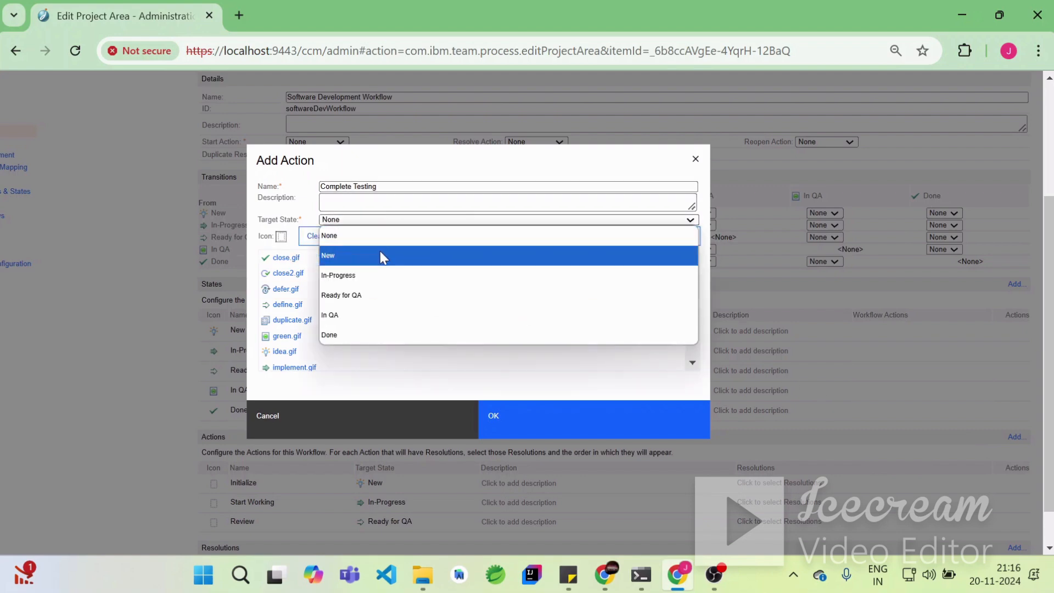
left_click(364, 313)
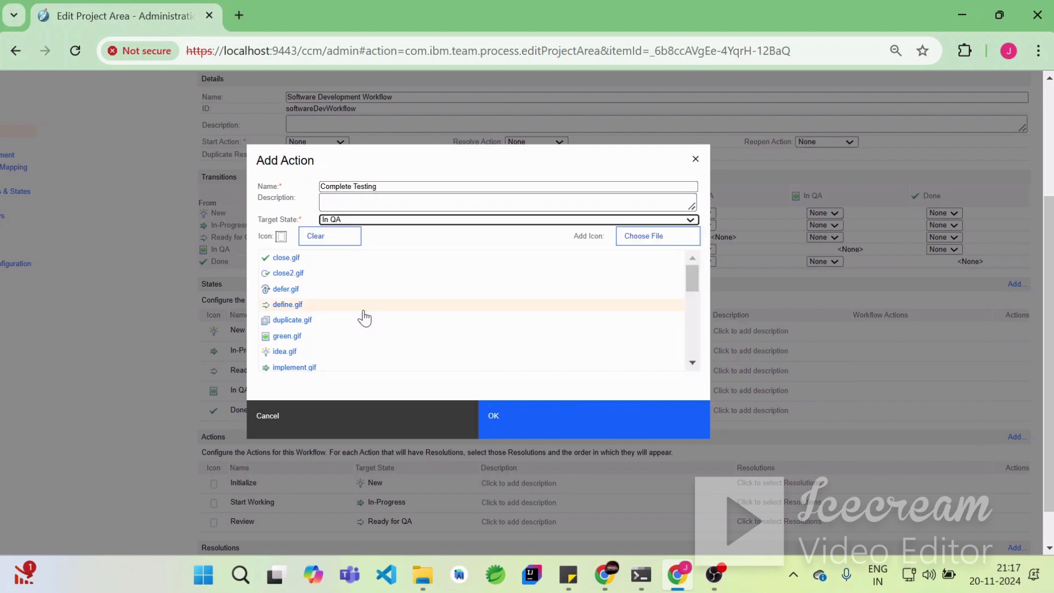
left_click(519, 421)
- Add an action named Reopen targeting the In-Progress state
scroll(678, 414, "down", 2)
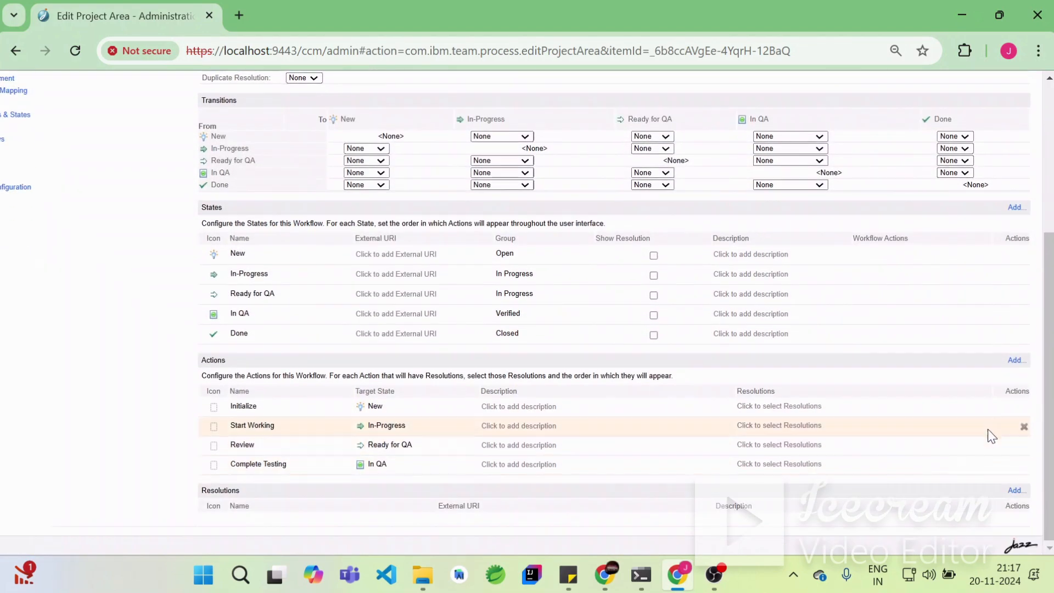
left_click(1015, 360)
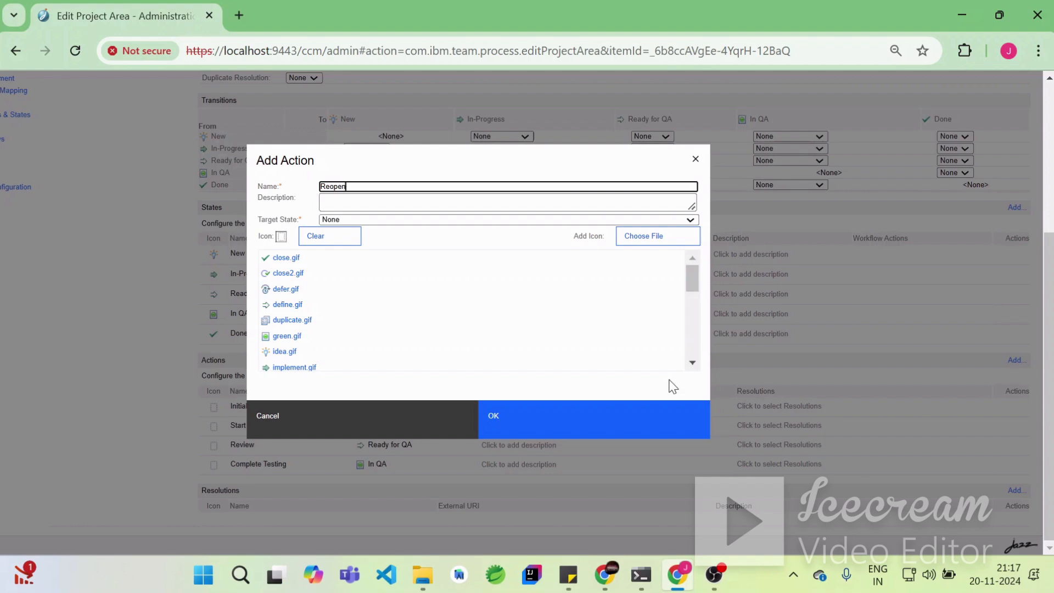
left_click(424, 220)
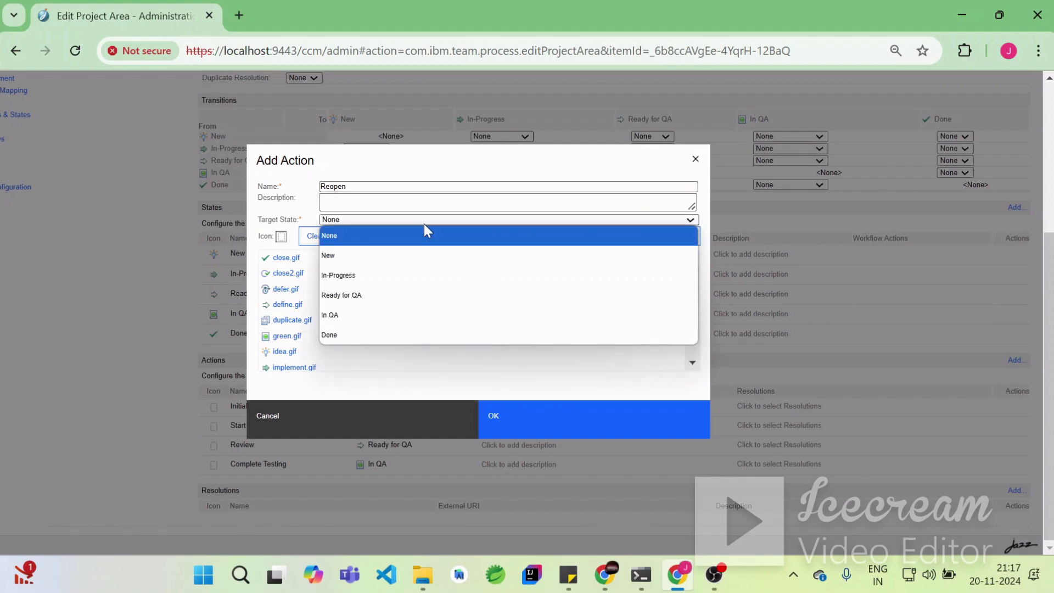
left_click(385, 275)
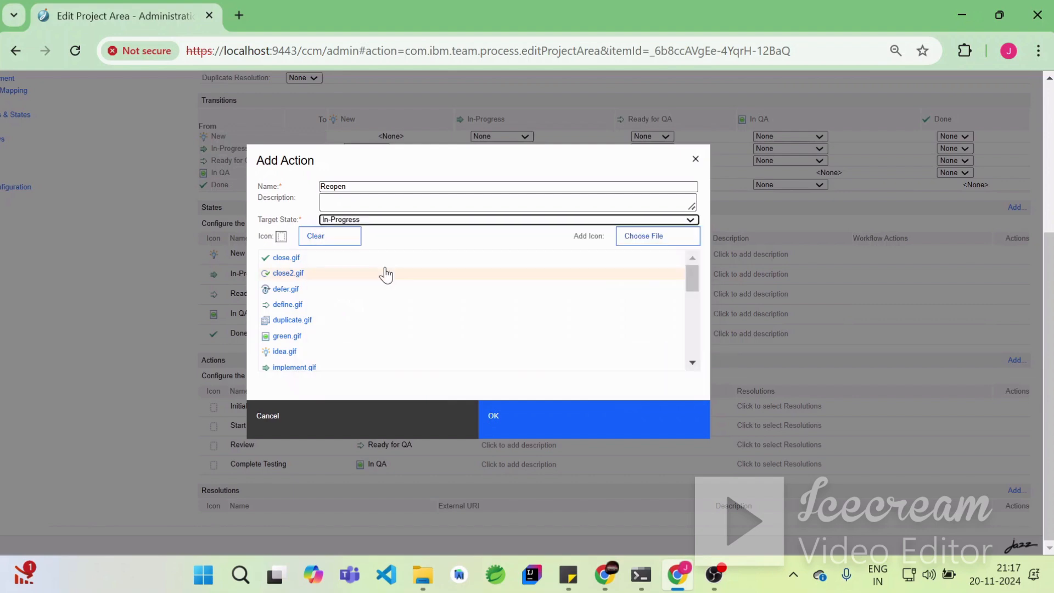
left_click(580, 420)
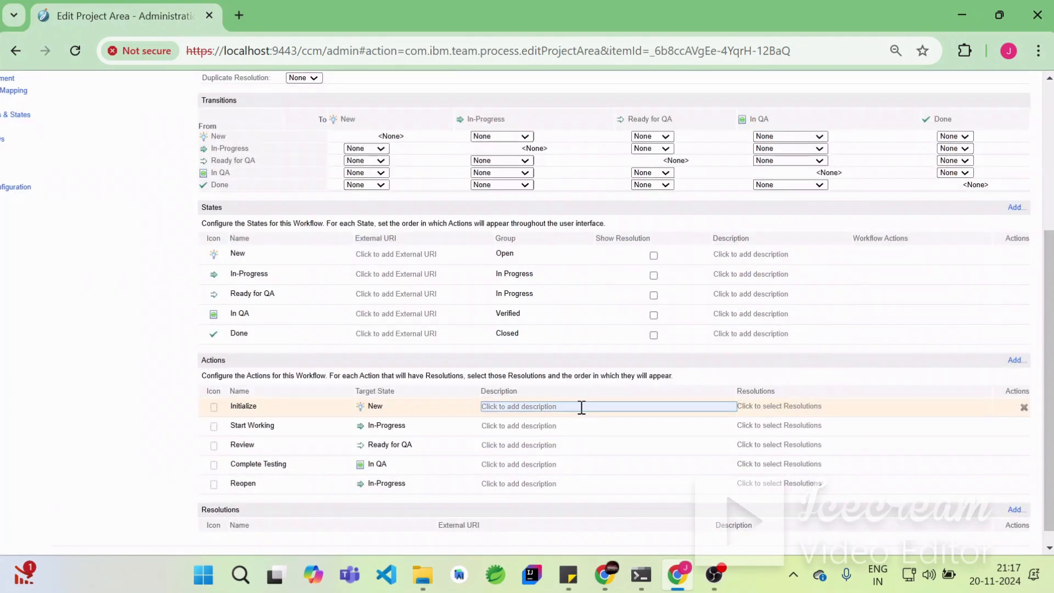
- Add an action named Set Done targeting the Done state
scroll(635, 395, "down", 1)
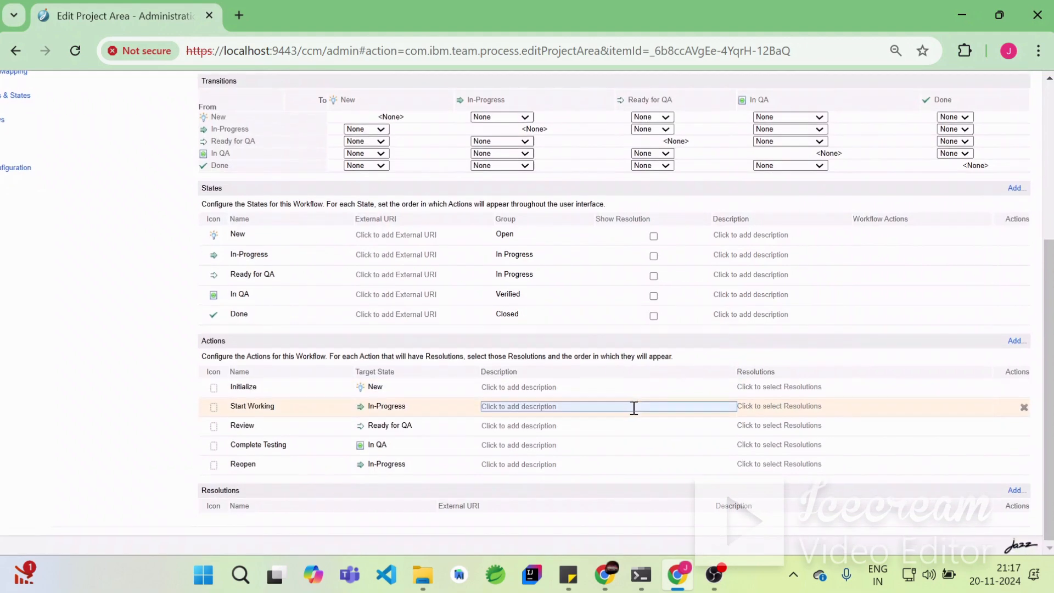
left_click(1015, 341)
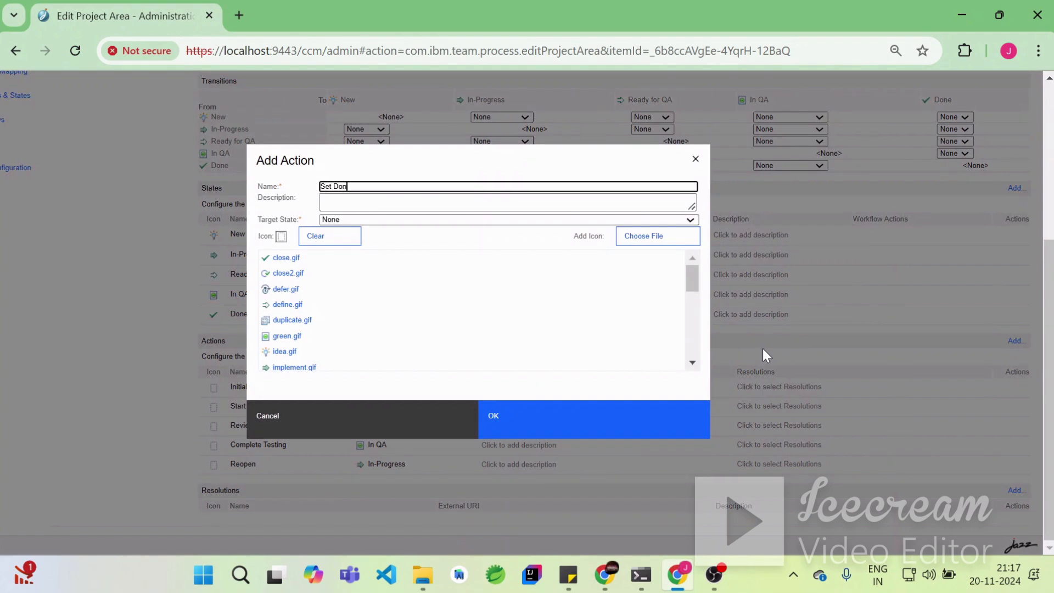
left_click(482, 222)
left_click(374, 335)
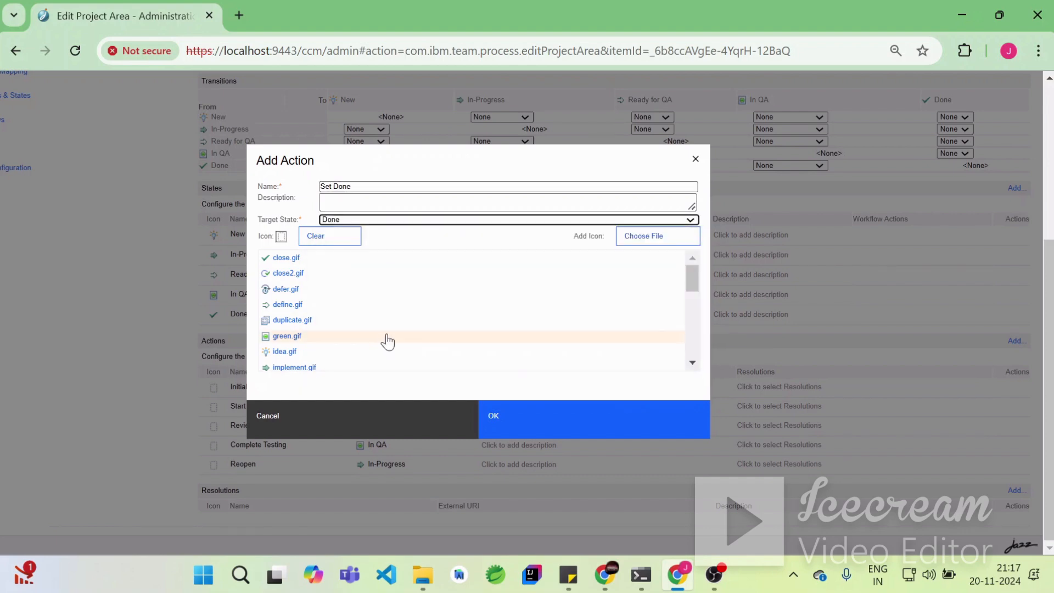
left_click(582, 435)
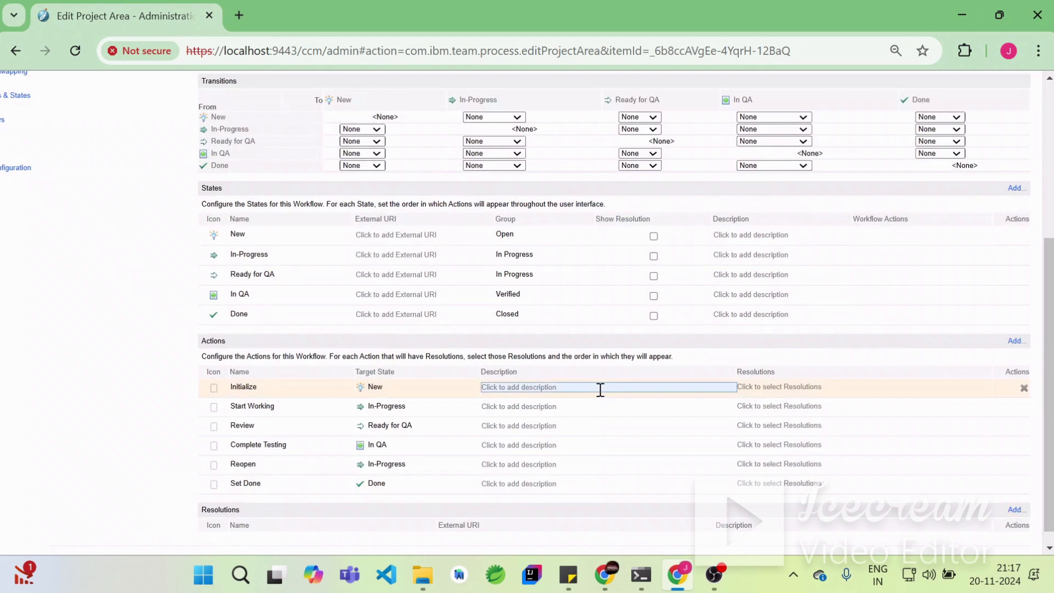
- Set the New to In-Progress transition to Start Working and the In-Progress to Ready for QA transition to Review
scroll(607, 459, "up", 2)
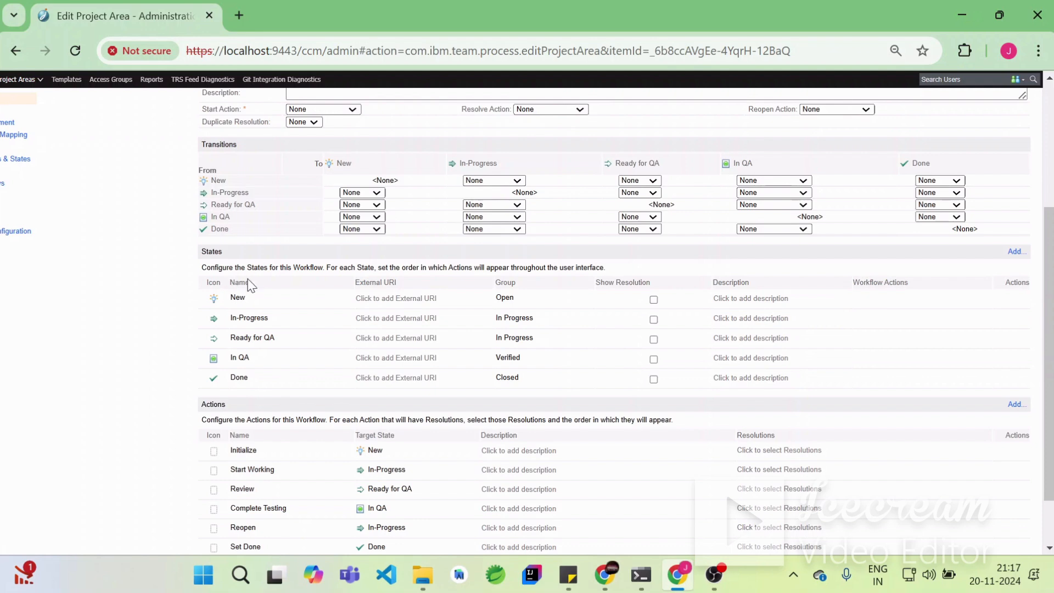
scroll(399, 469, "up", 5)
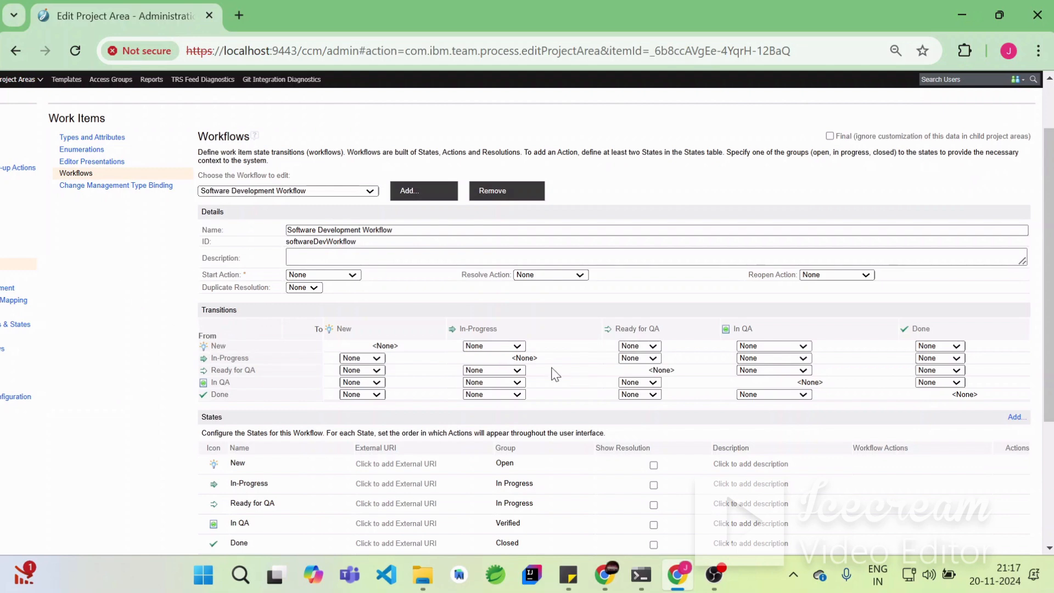
left_click(496, 346)
left_click(488, 381)
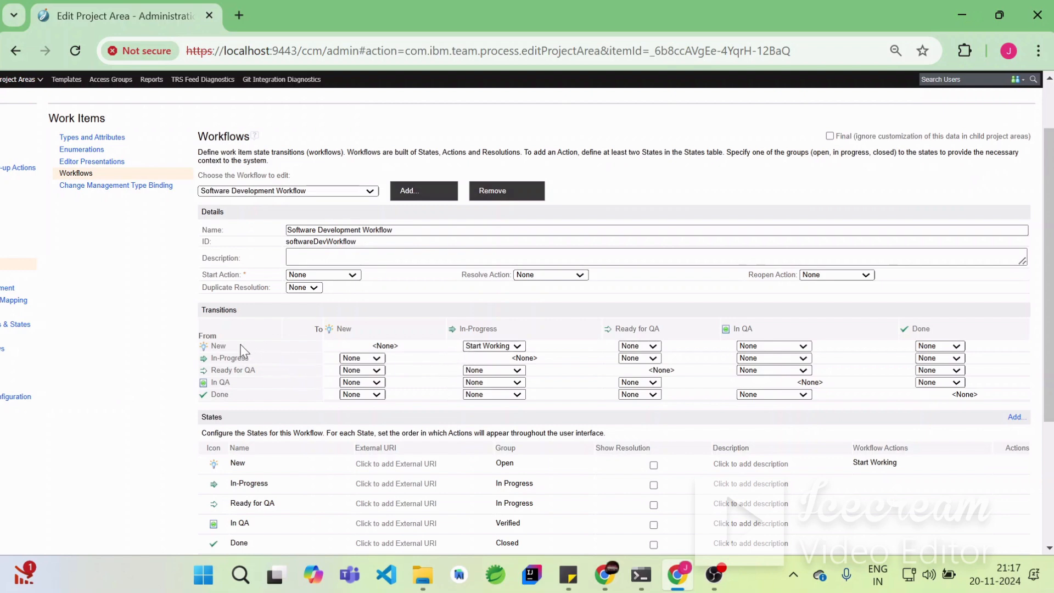
left_click(648, 360)
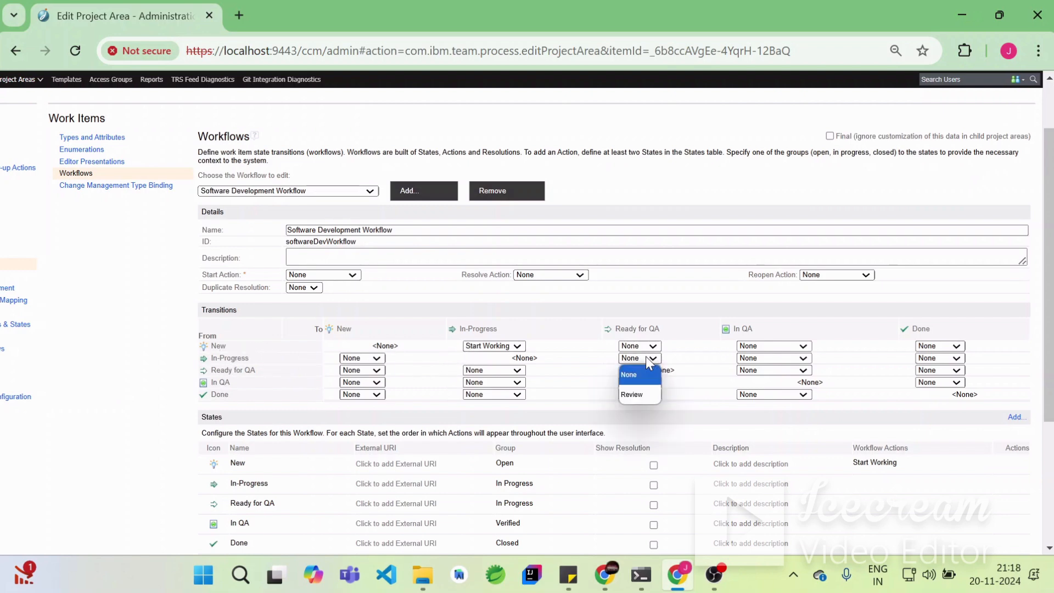
left_click(638, 395)
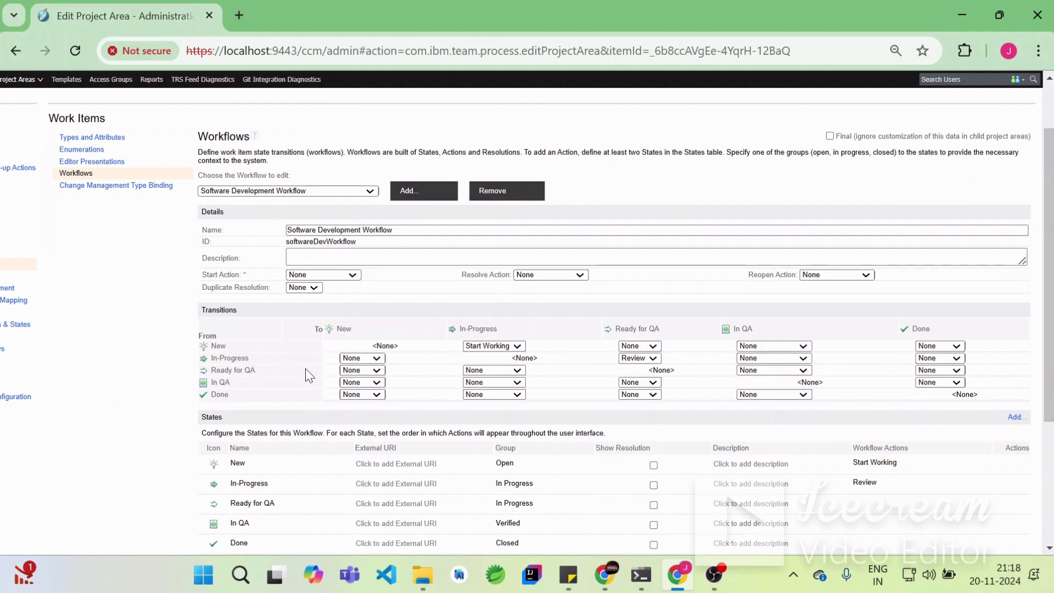
- Set the Ready for QA to In QA transition to Complete Testing and the In QA to Done transition to Set Done
left_click(774, 370)
left_click(772, 411)
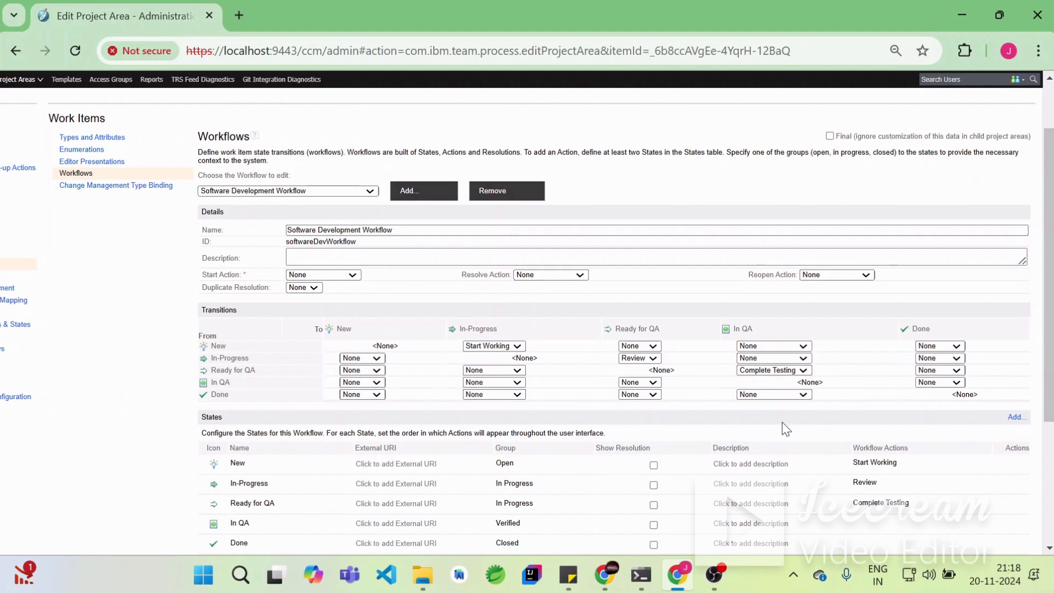
left_click(948, 382)
left_click(931, 416)
- Set the Done to In-Progress transition to Start Working
left_click(515, 395)
left_click(499, 432)
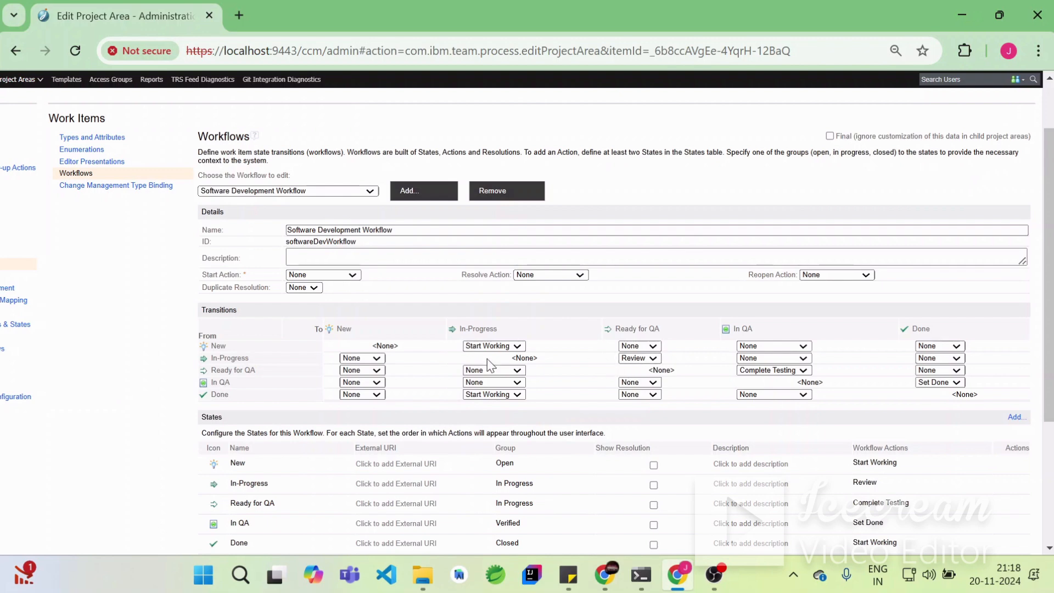
- Set the workflow's Start Action to Initialize and save the project area
left_click(350, 275)
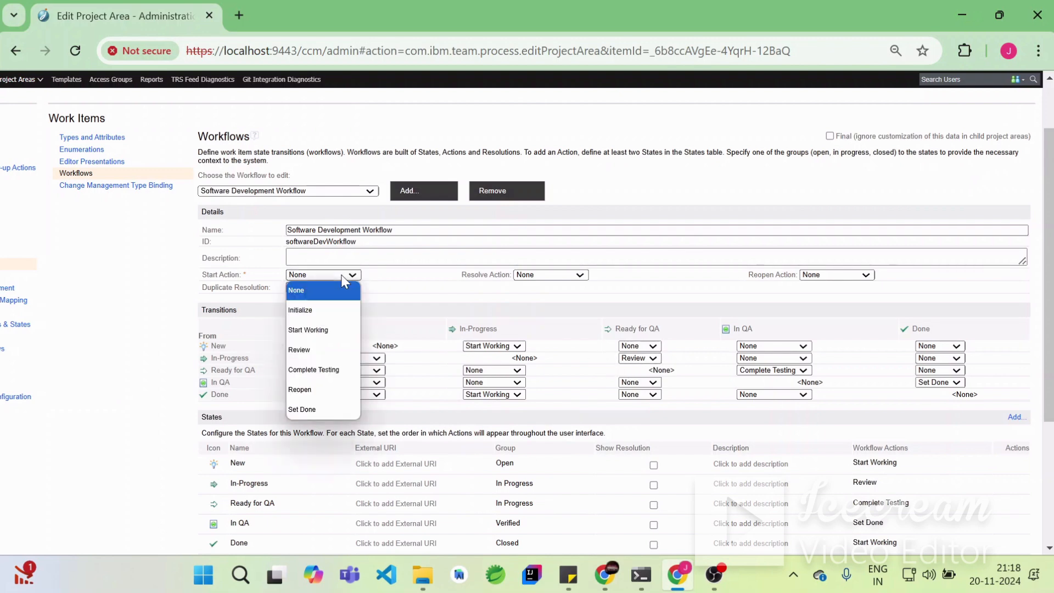
left_click(337, 313)
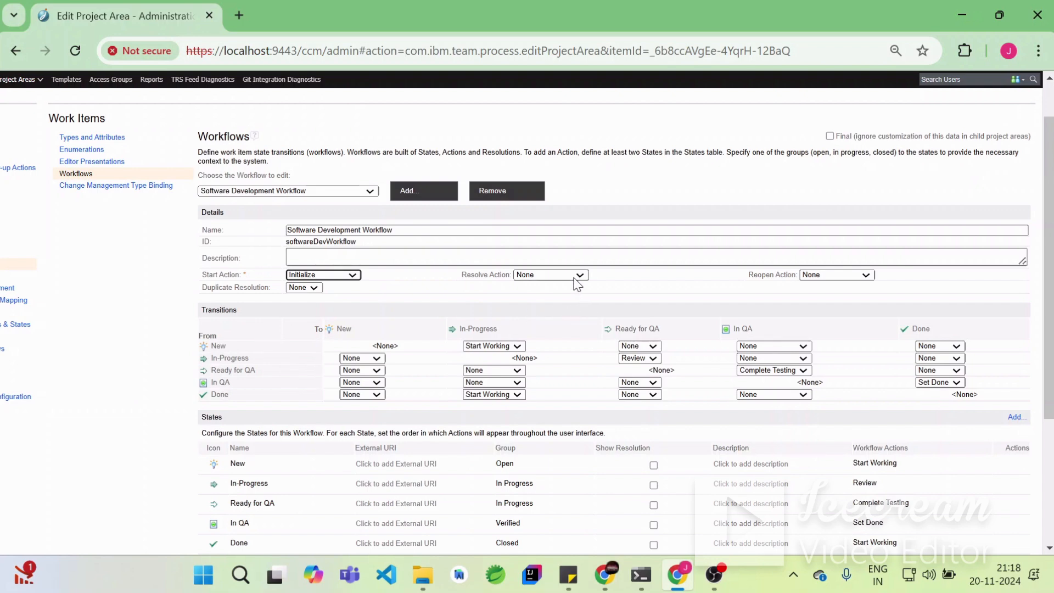
left_click_drag(444, 276, 467, 276)
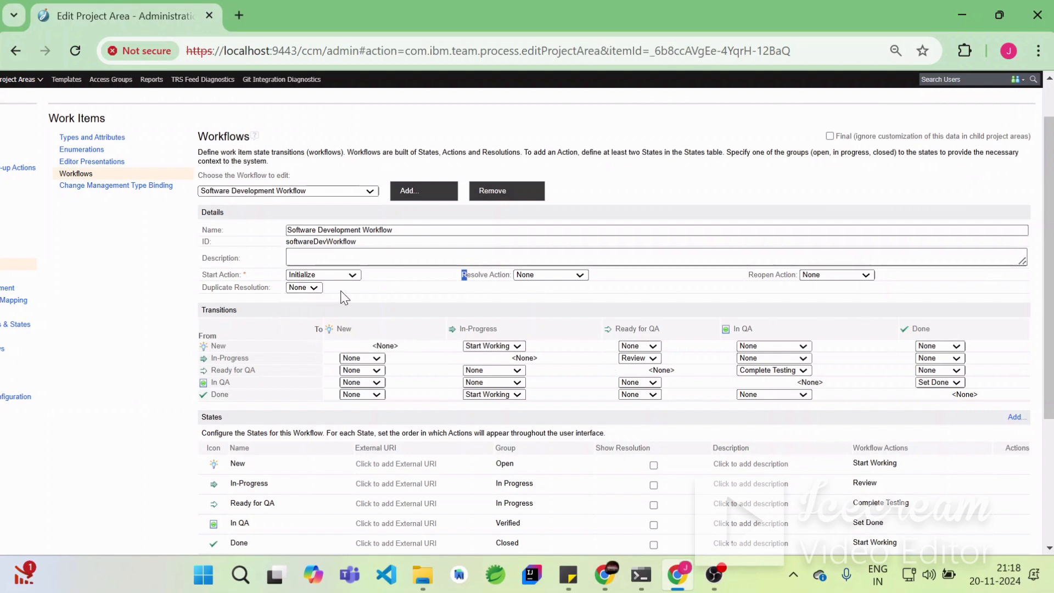
scroll(659, 400, "up", 1)
scroll(658, 401, "down", 1)
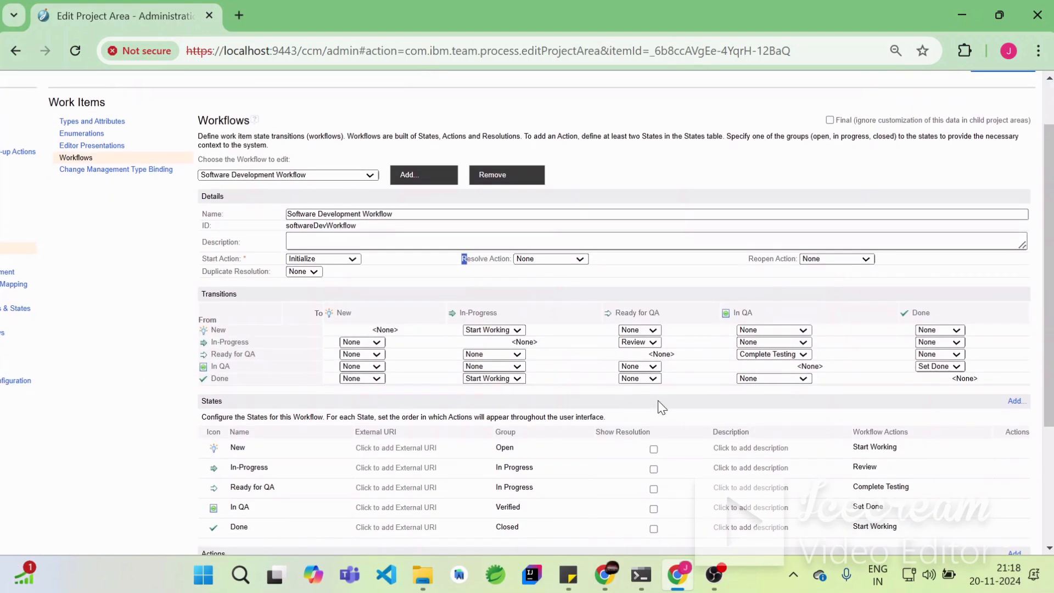
scroll(661, 412, "down", 3)
scroll(662, 418, "up", 4)
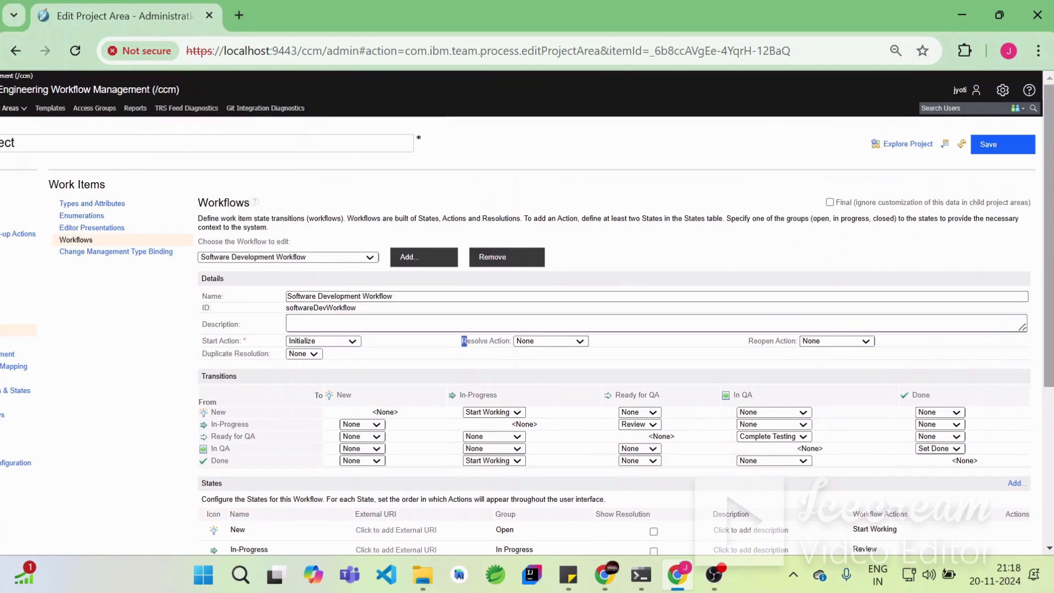
left_click(996, 144)
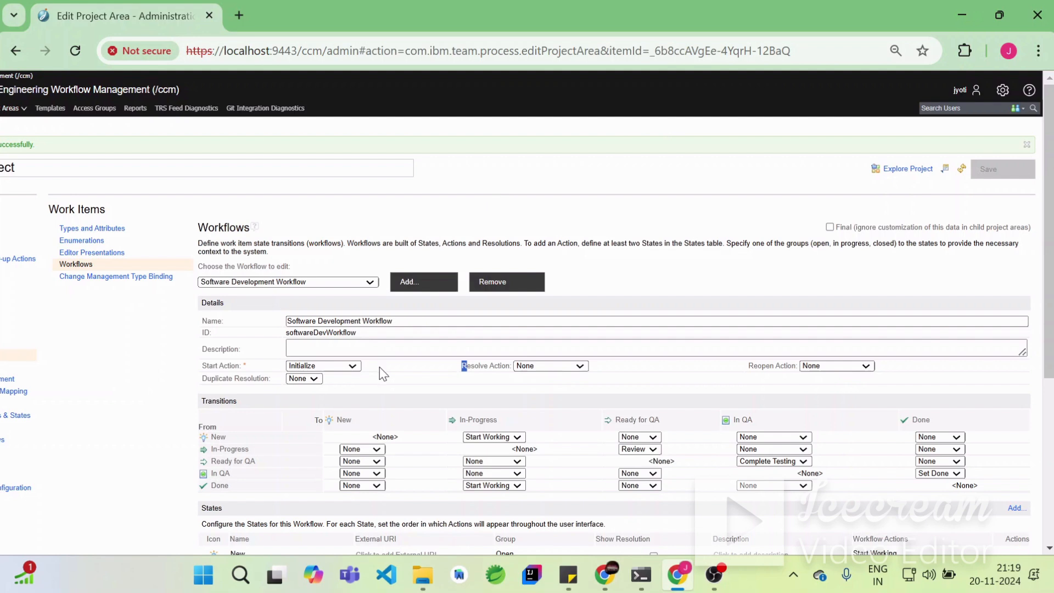
- Assign the Software Development Workflow to the Story work item type and save the project area
scroll(380, 368, "left", 3)
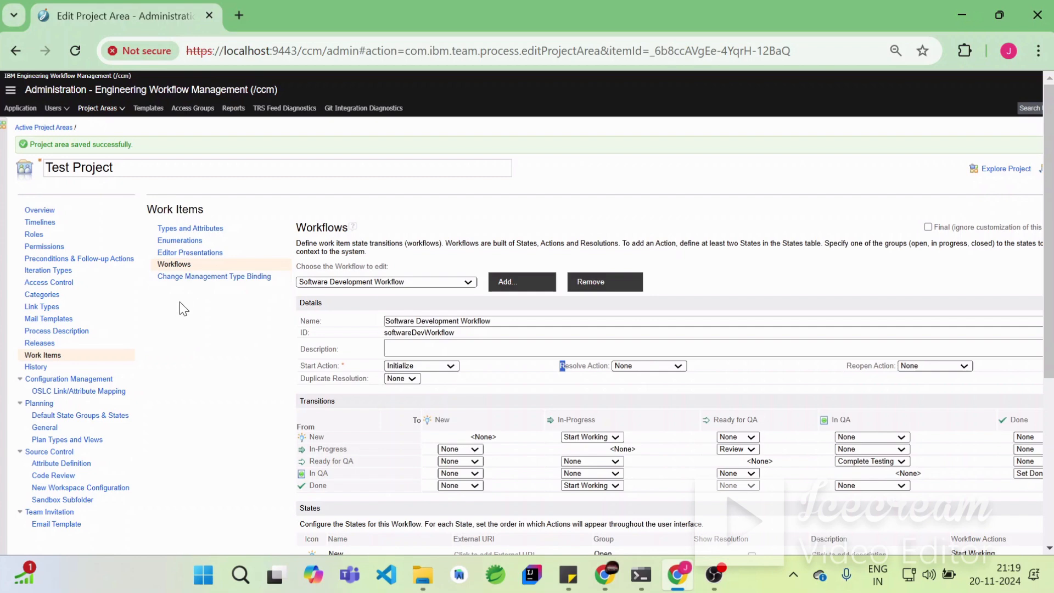
left_click(190, 229)
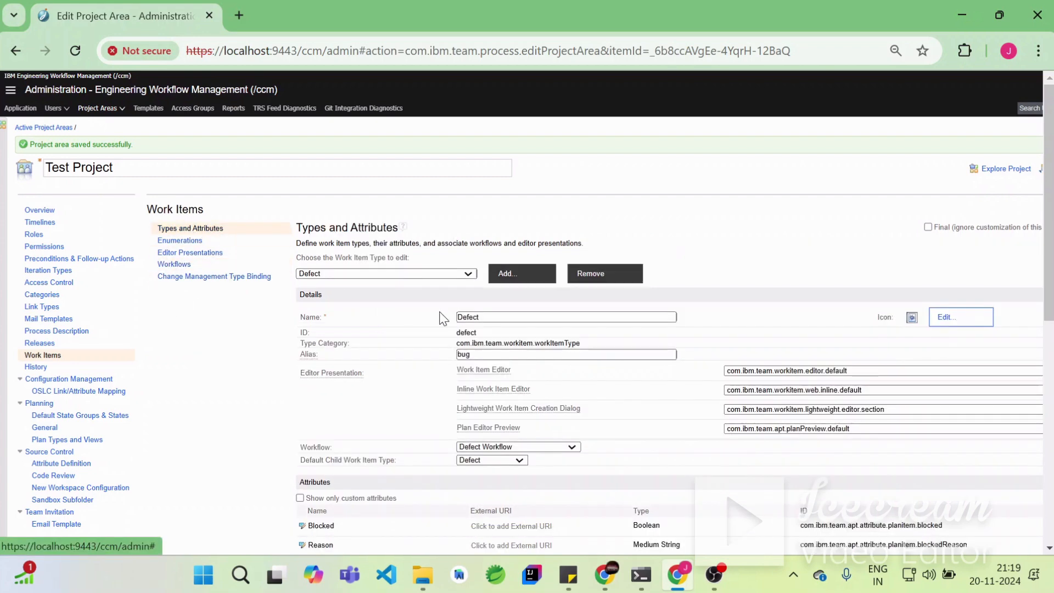
left_click(372, 274)
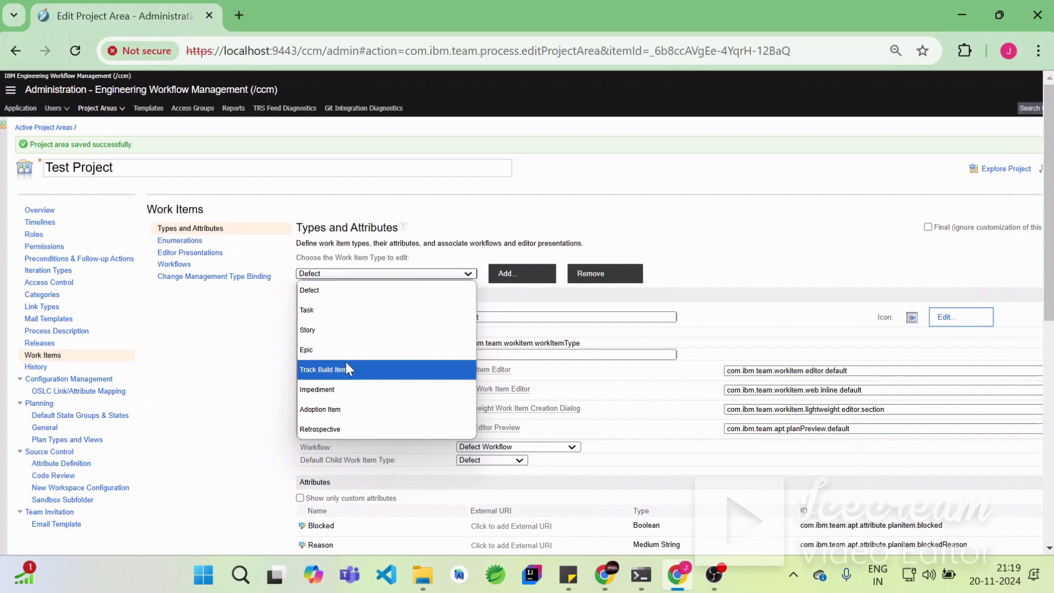
left_click(336, 331)
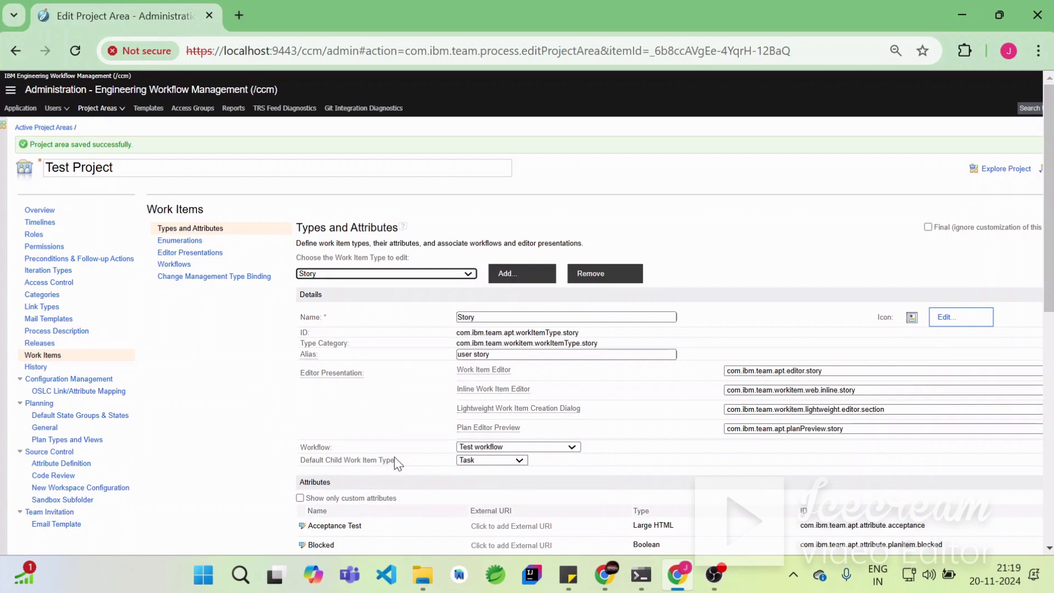
left_click(574, 449)
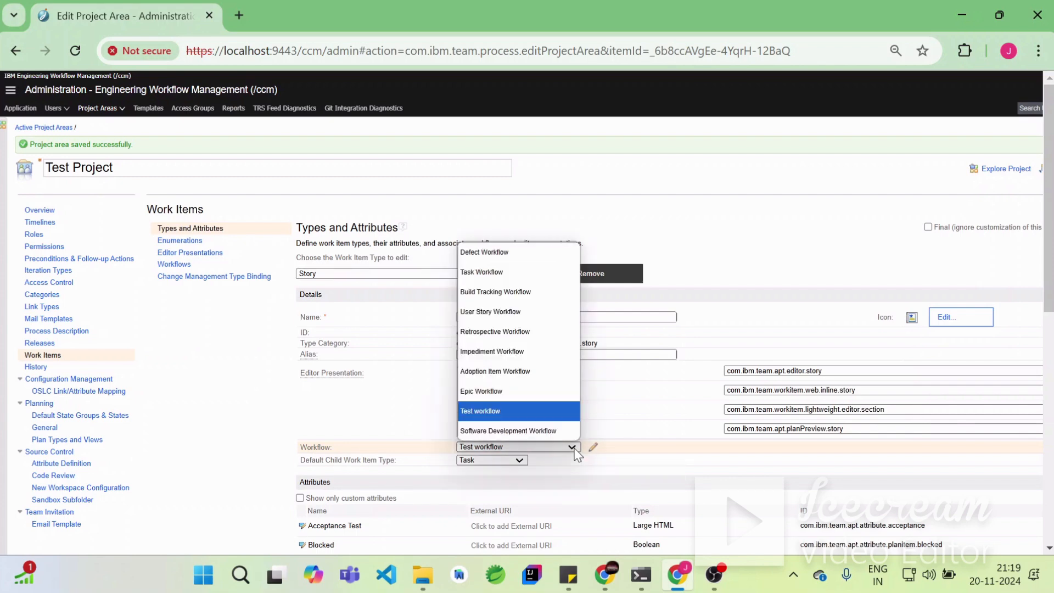
left_click(528, 431)
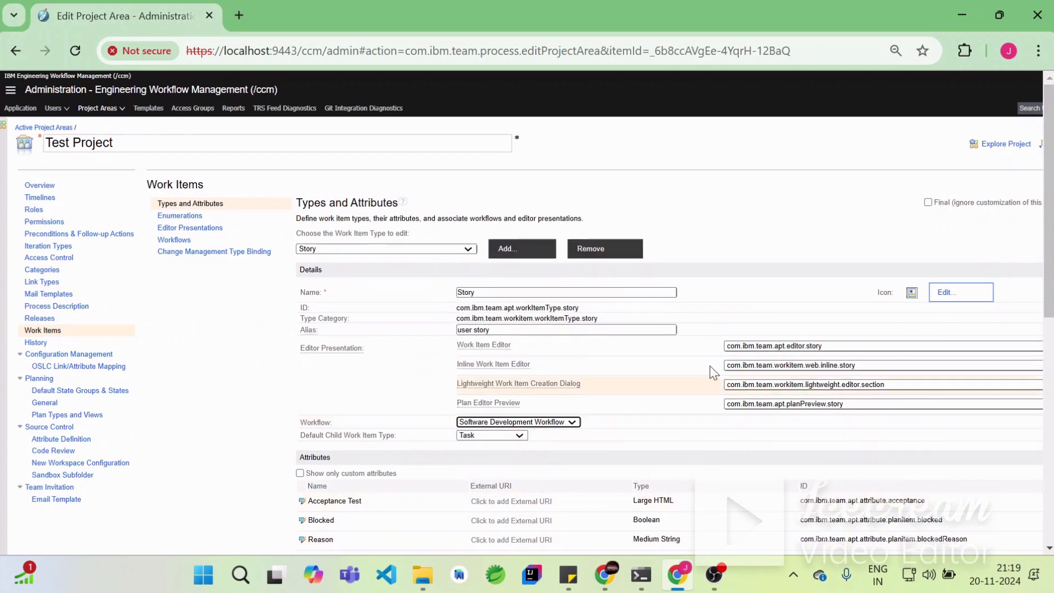
scroll(714, 365, "down", 2)
scroll(714, 363, "down", 8)
scroll(720, 430, "up", 10)
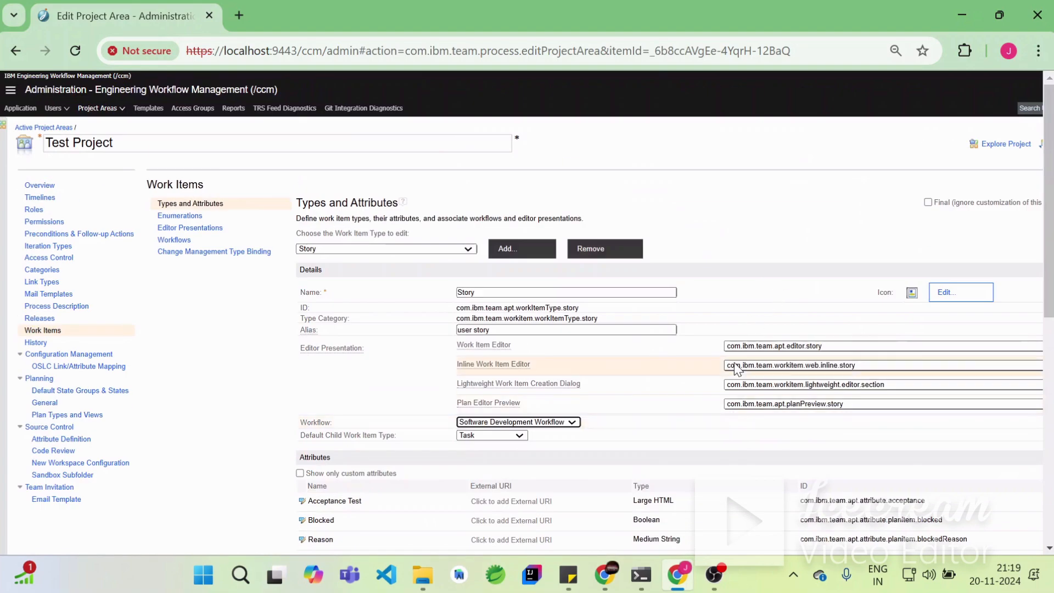
scroll(736, 368, "right", 3)
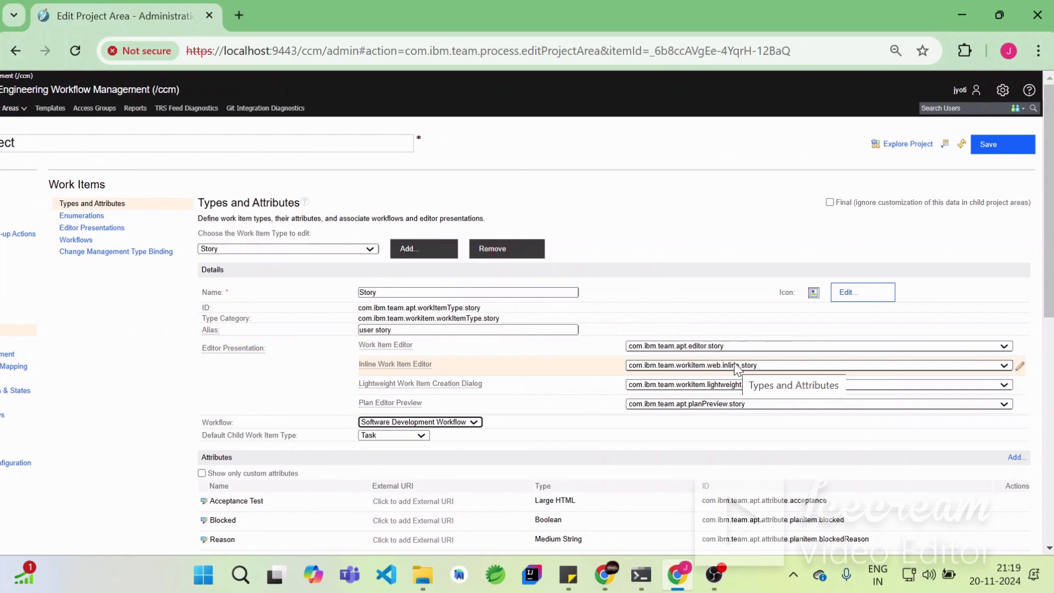
left_click(986, 145)
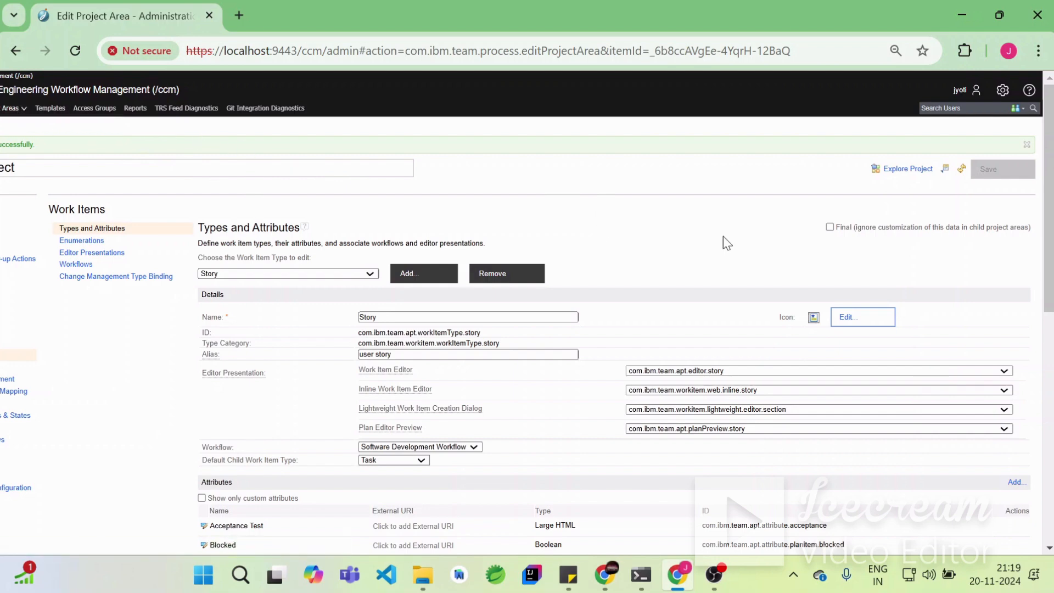
- Open the project dashboard and create a Story work item with summary Test, filed against Test Project
right_click(909, 173)
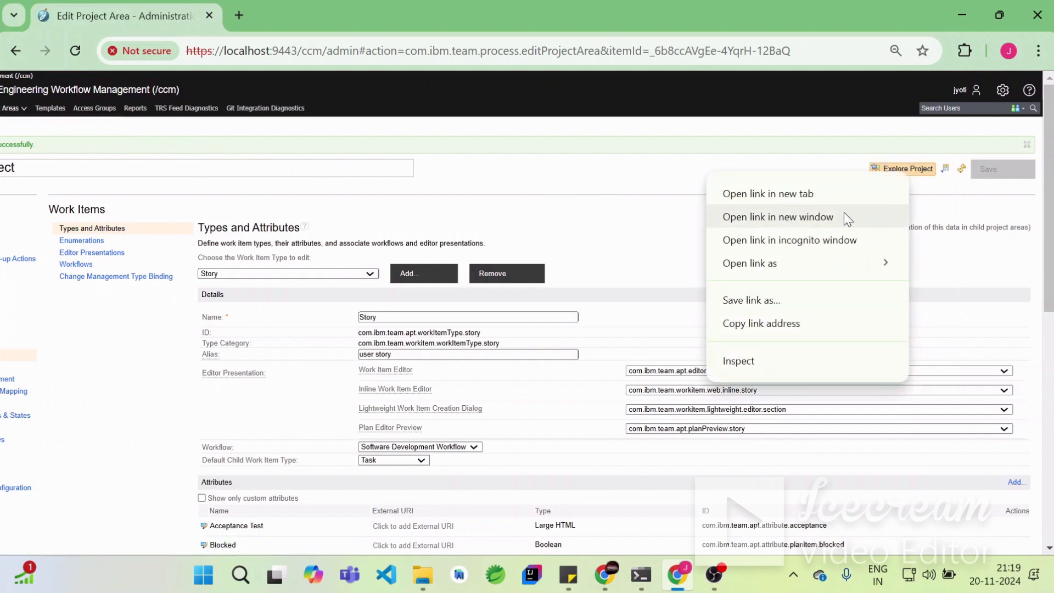
left_click(908, 171)
left_click(907, 170)
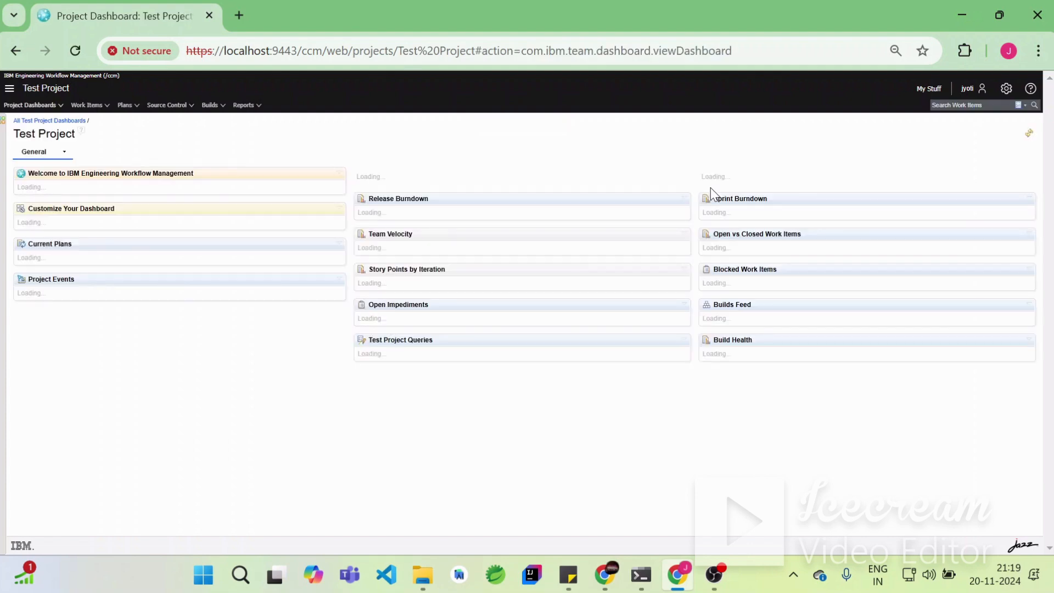
left_click(107, 106)
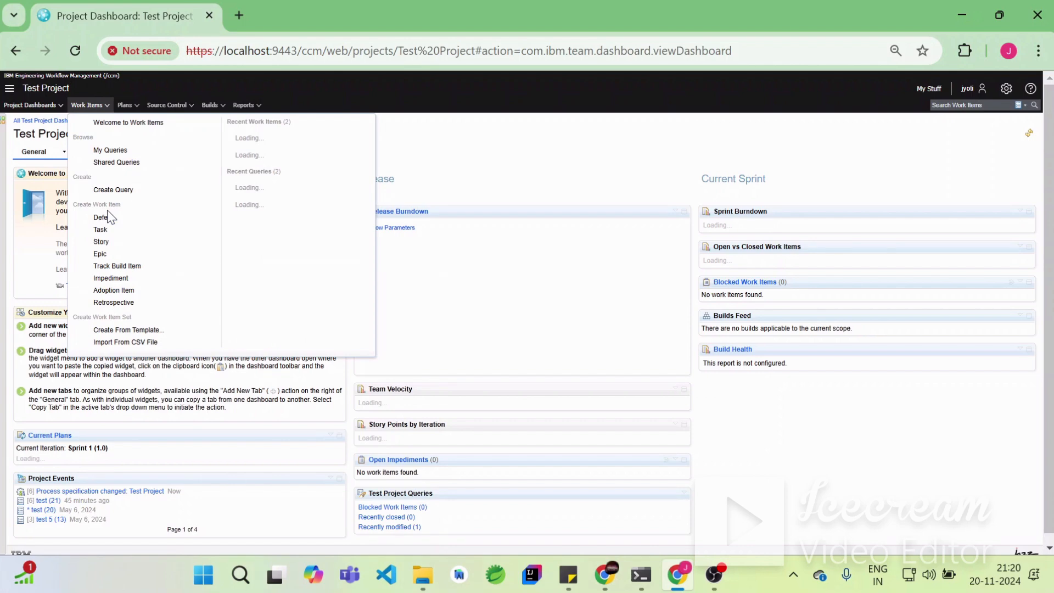
left_click(104, 218)
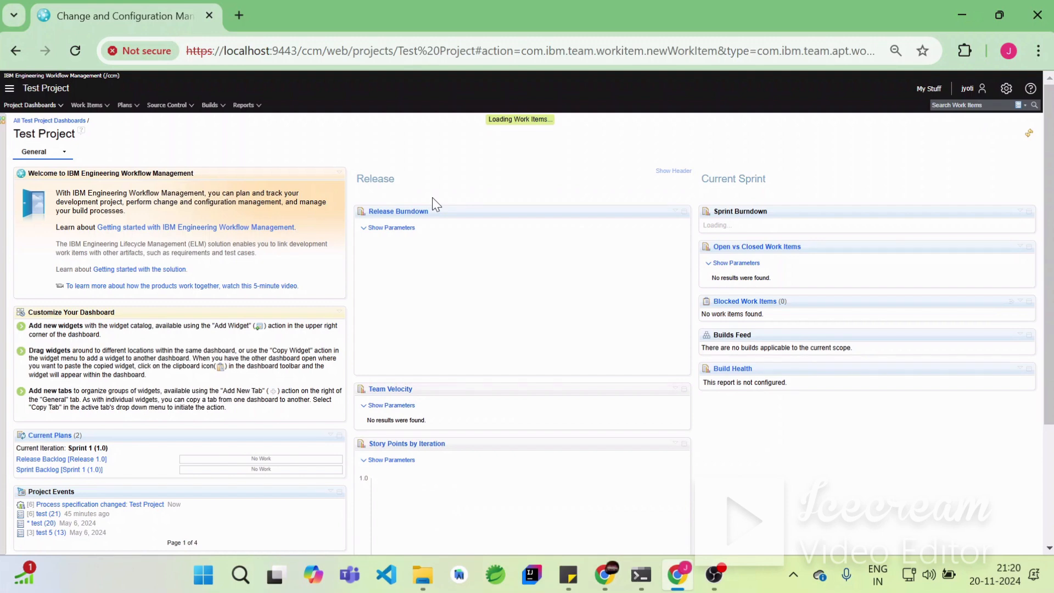
type("Test")
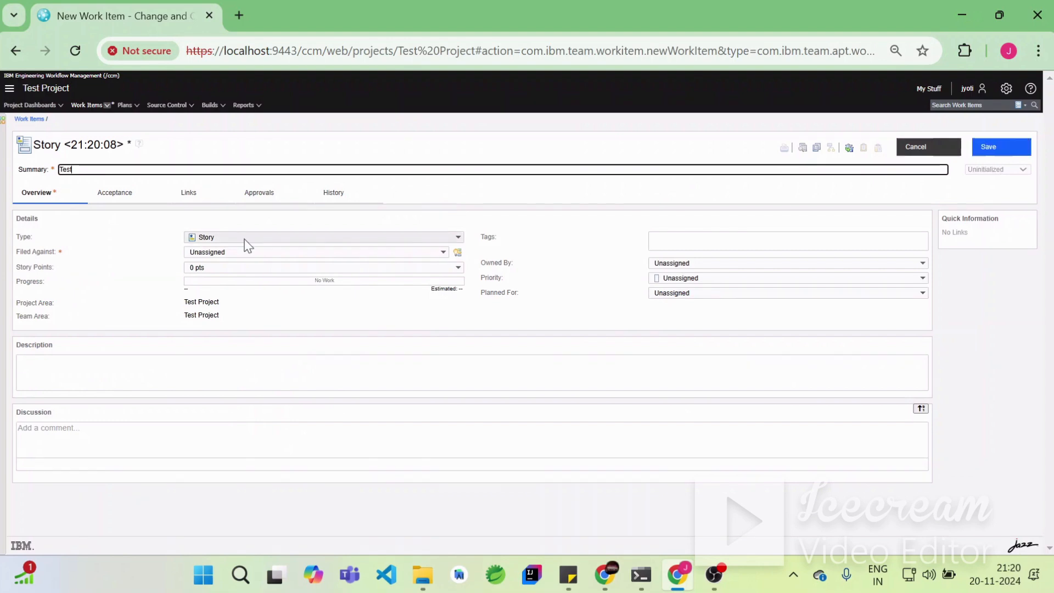
left_click(219, 254)
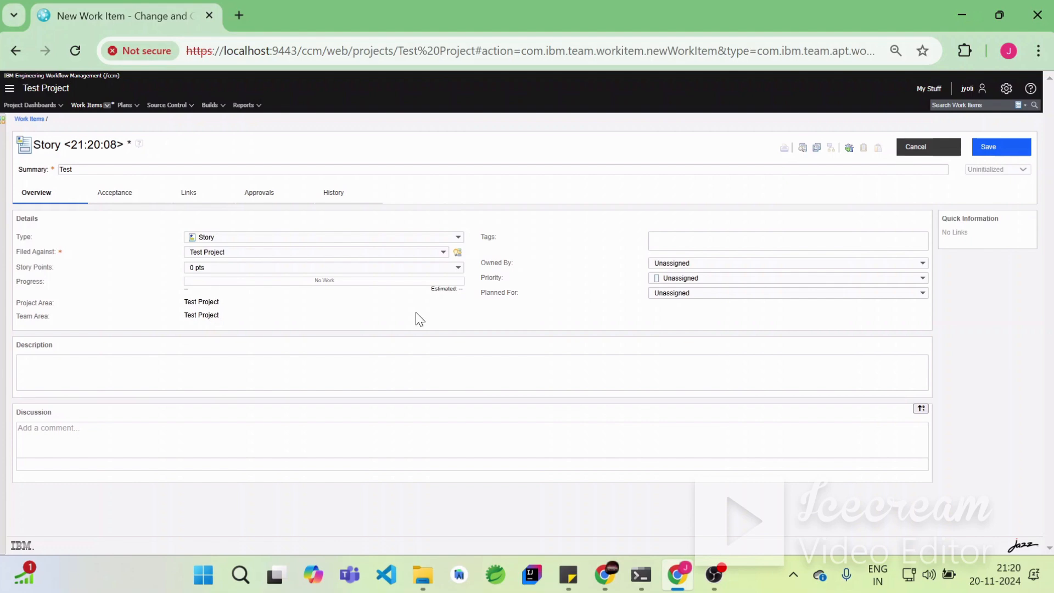
left_click(988, 147)
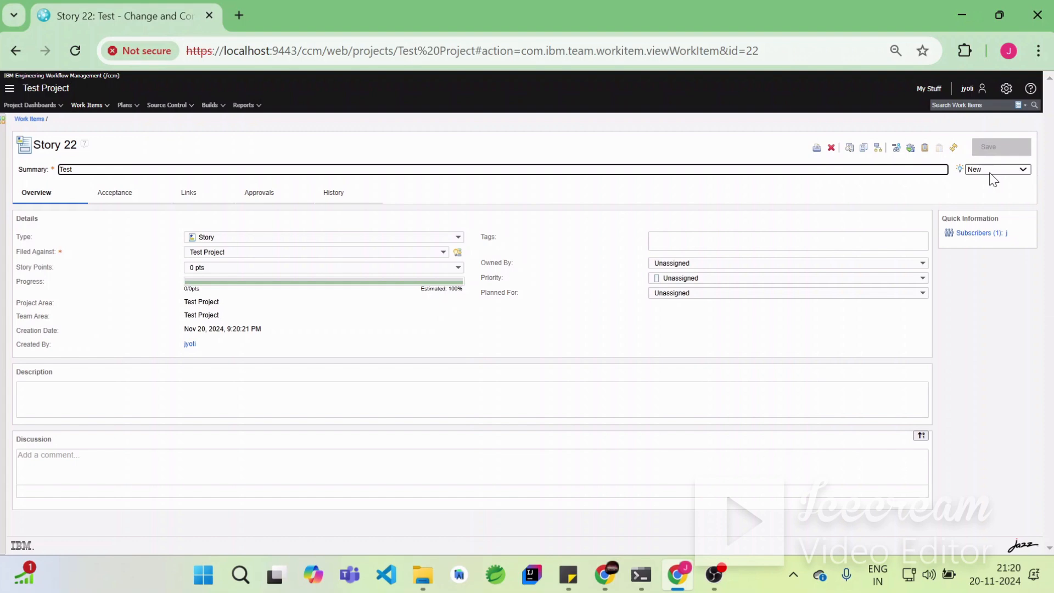
- Apply the Start Working action to the story and save, then apply Review and save
left_click(992, 172)
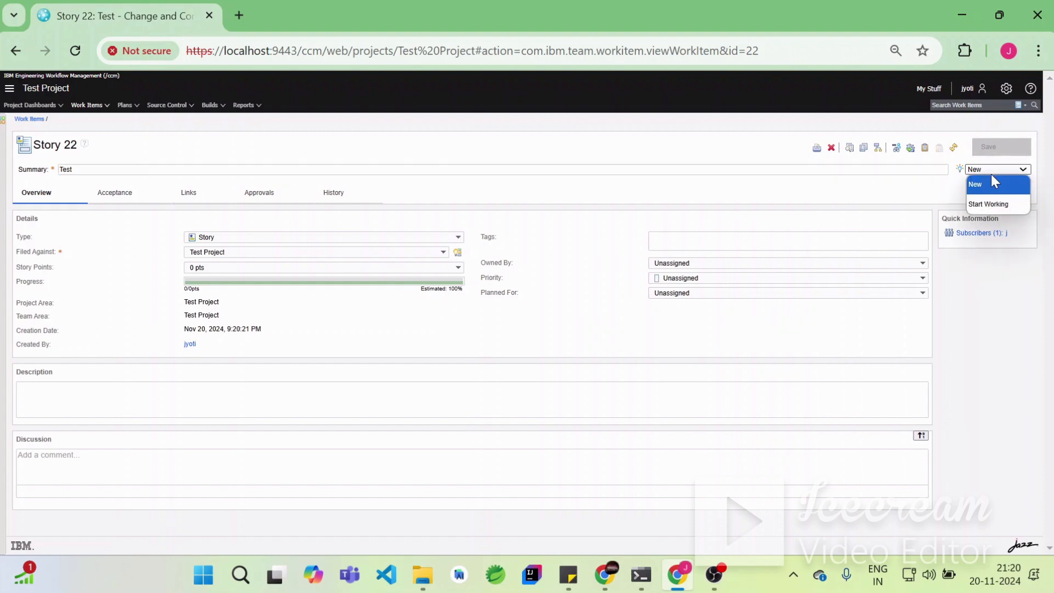
left_click(995, 206)
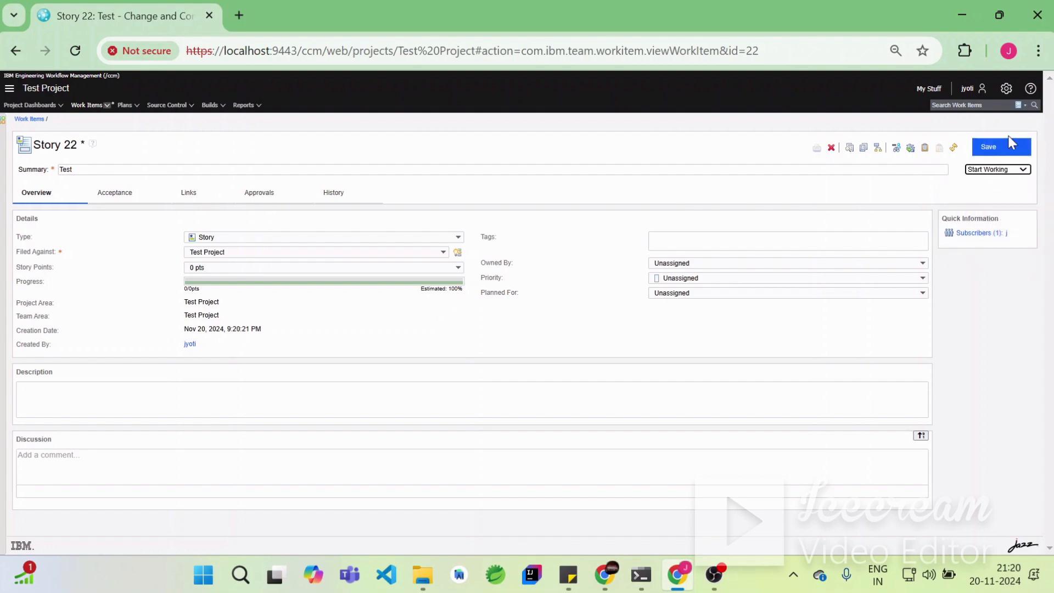
left_click(1009, 144)
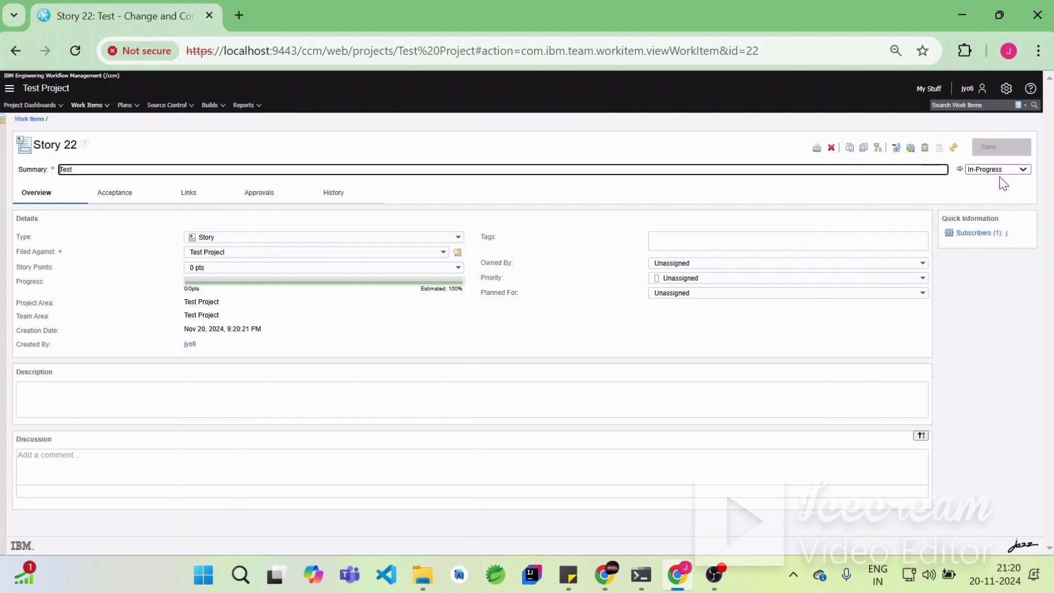
left_click(1004, 175)
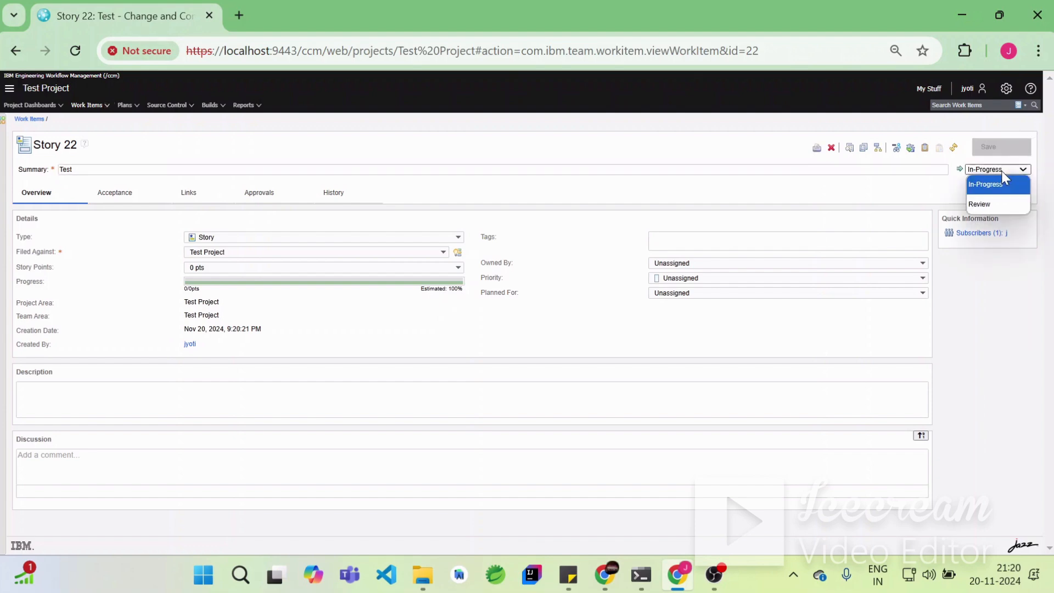
left_click(979, 204)
left_click(1005, 146)
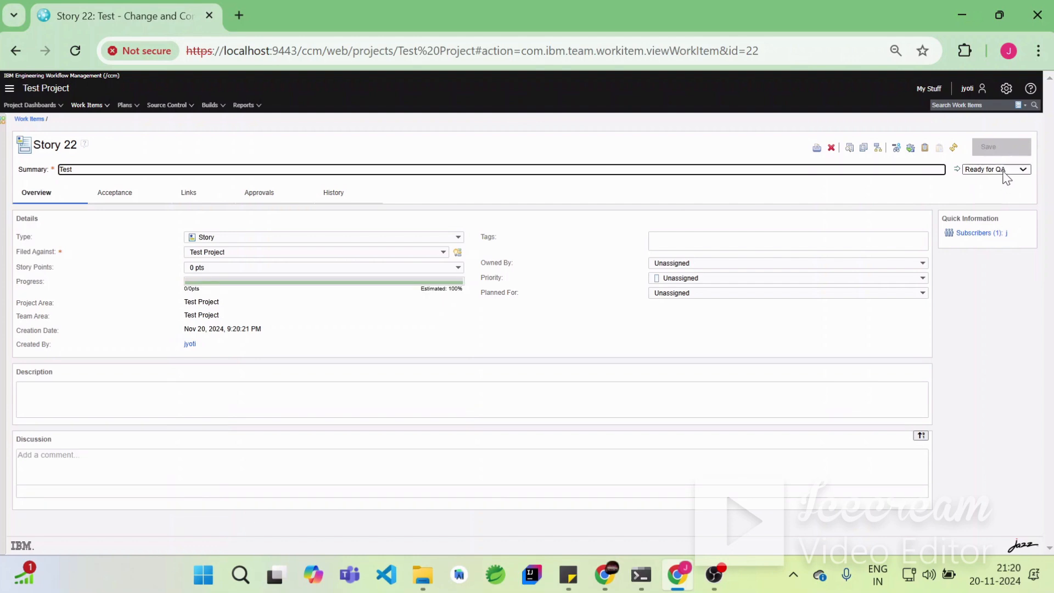
- Apply the Complete Testing action to the story and save, then apply Set Done and save
left_click(1003, 174)
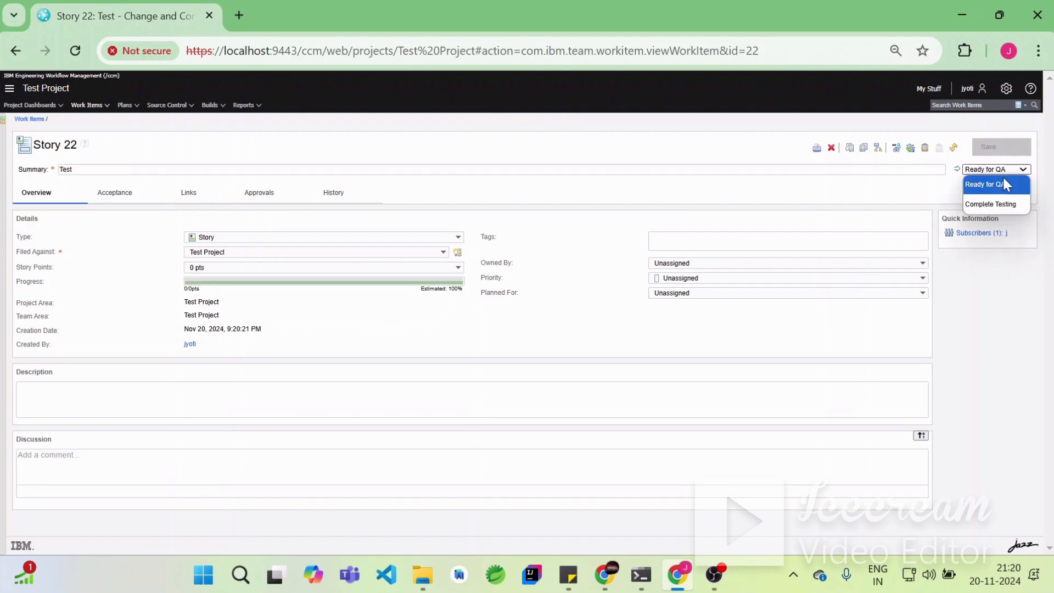
left_click(1005, 207)
left_click(1009, 146)
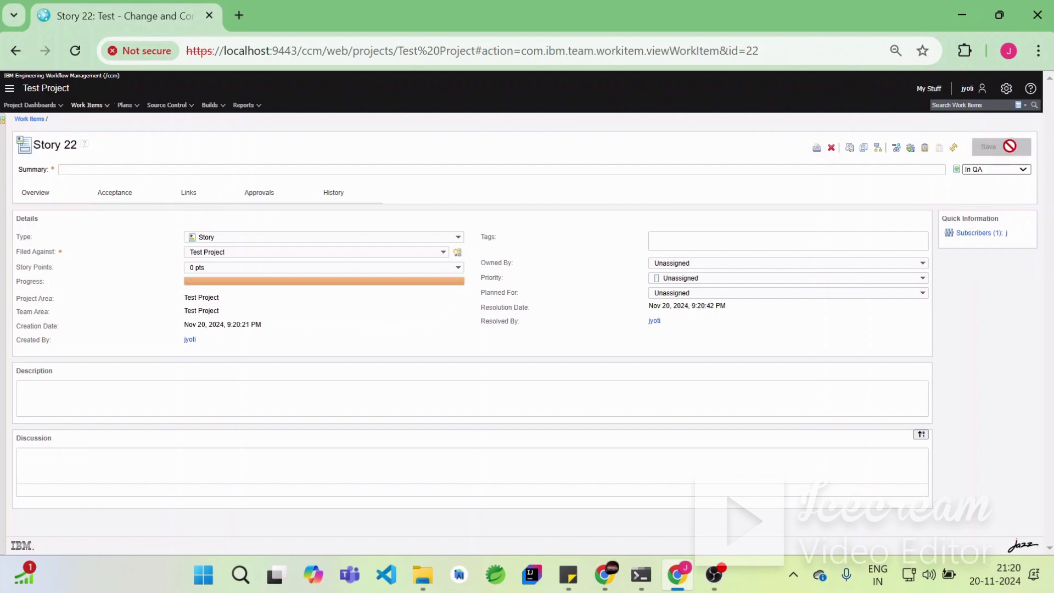
left_click(1010, 170)
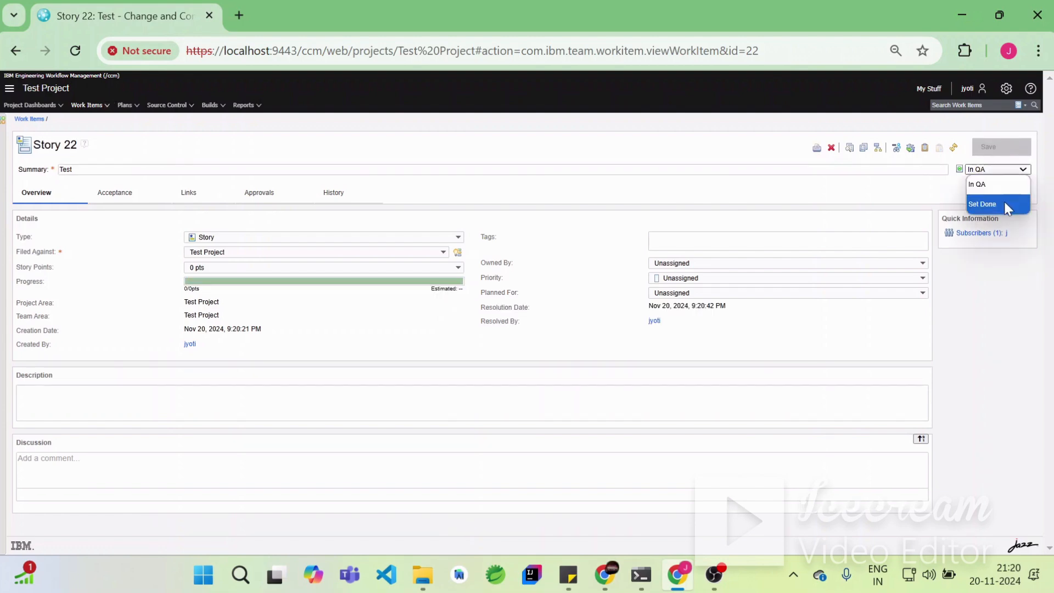
left_click(1005, 204)
left_click(1009, 147)
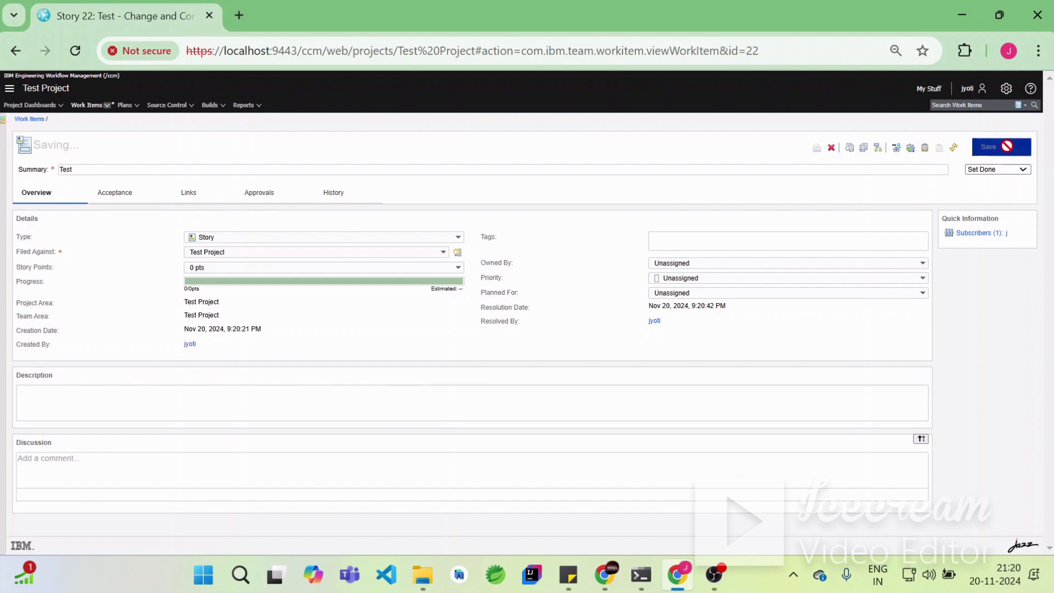
- Reopen the finished story with the Start Working action and save it
left_click(1006, 172)
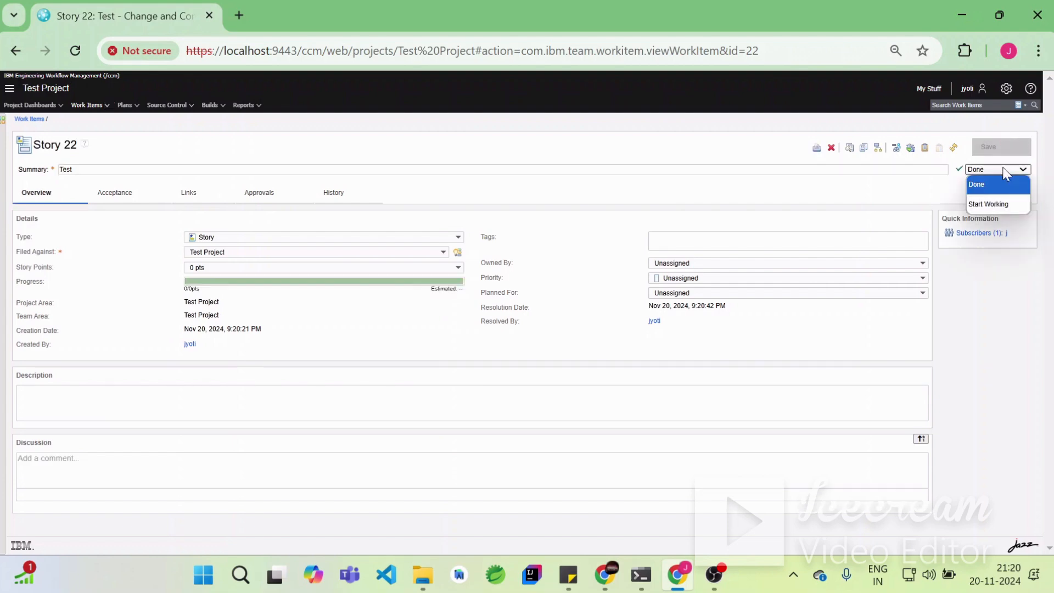
left_click(1005, 203)
left_click(1008, 149)
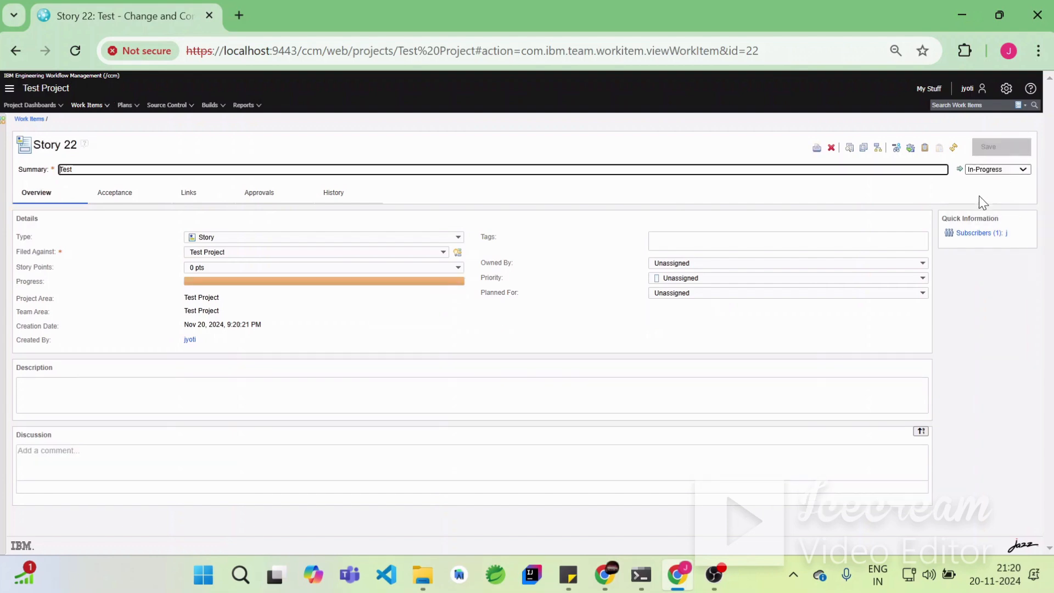